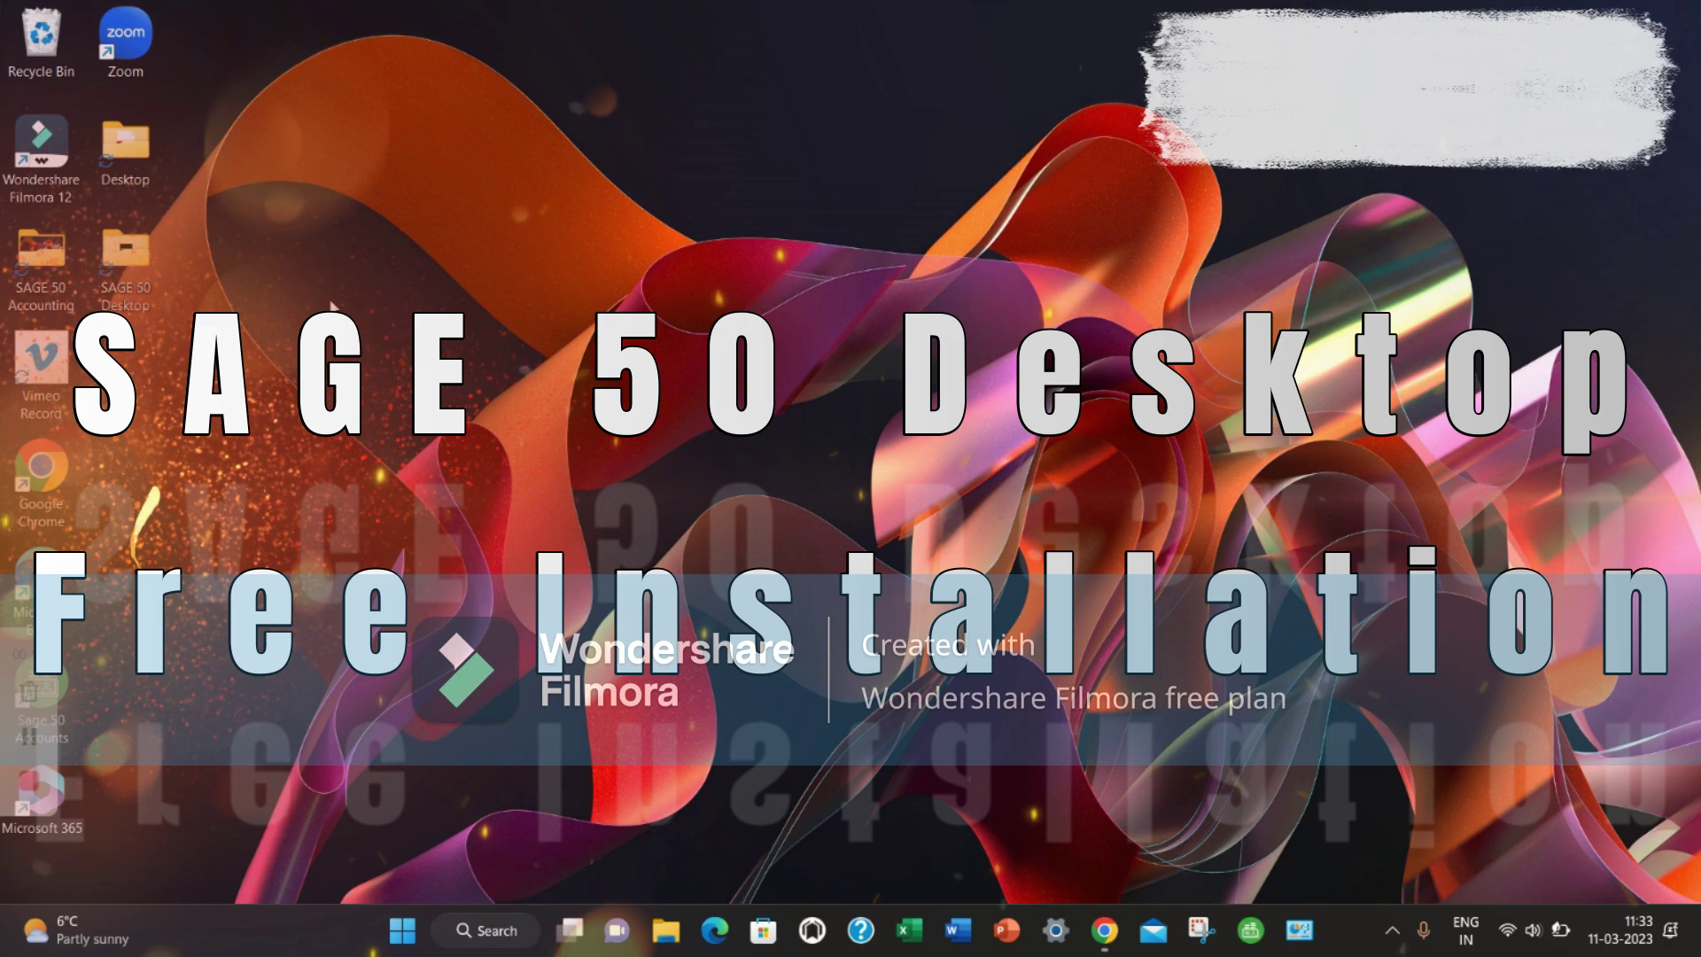
Bring up Chrome on a new tab with the Sage knowledgebase article address entered
{"action": "left_click", "coordinate": [1104, 930]}
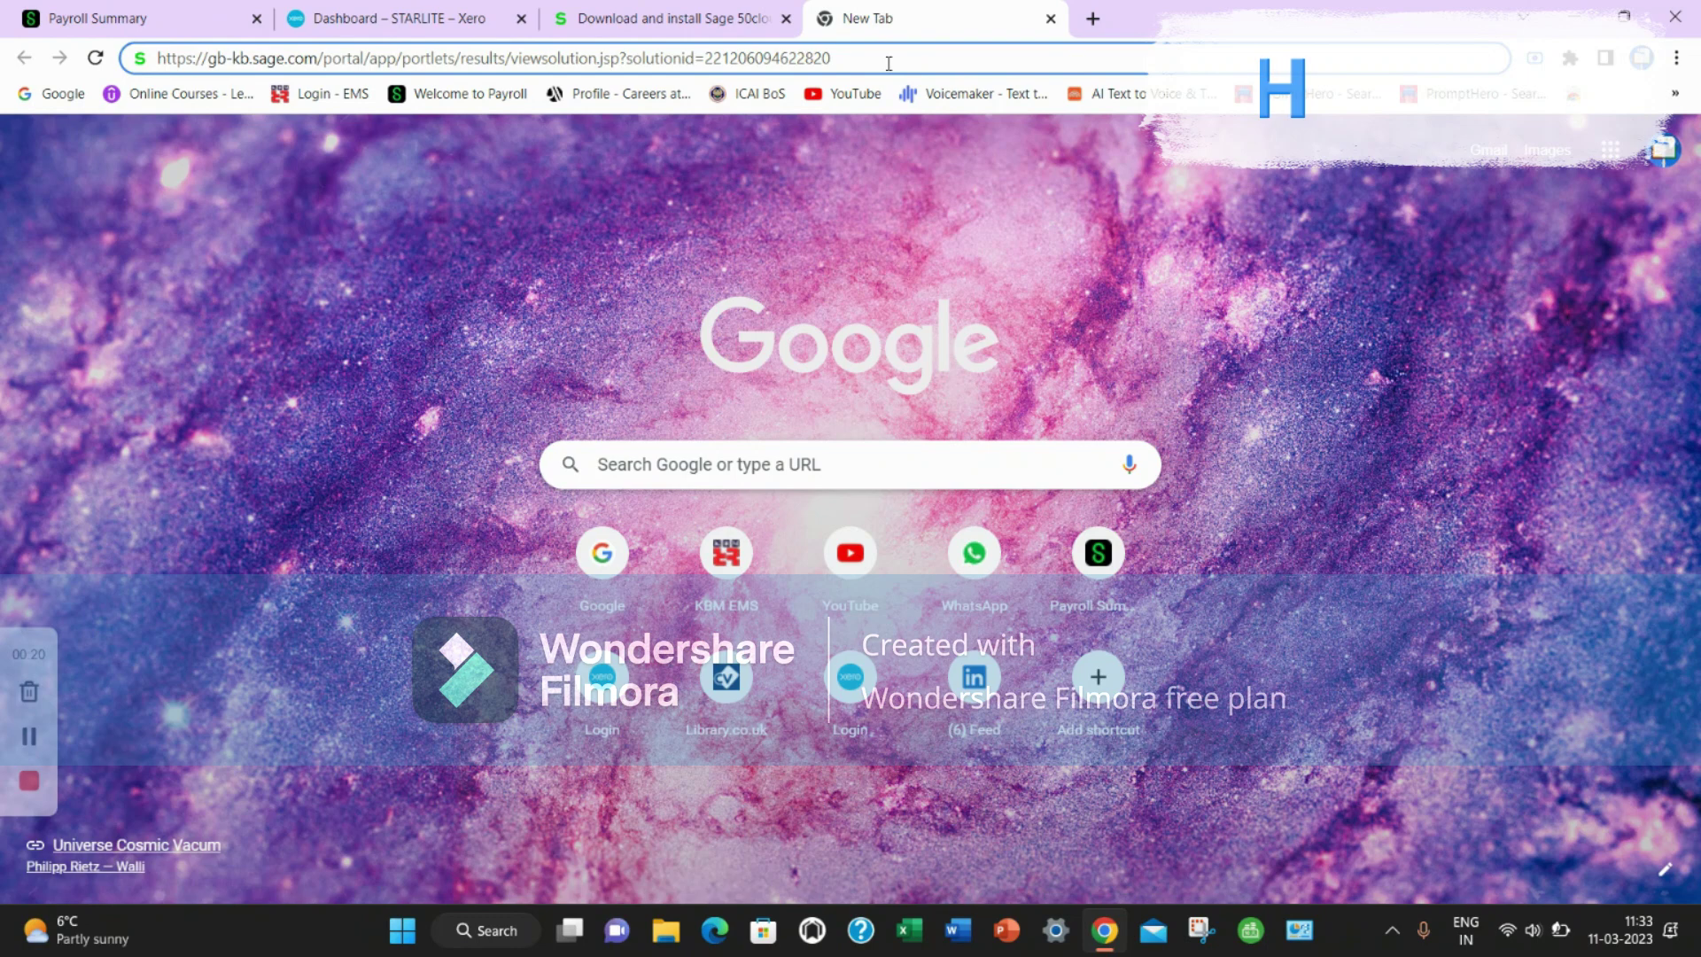
Load the Sage article and start the Sage 50cloud Accounts installer download, then minimize Chrome
{"action": "key", "text": "Return"}
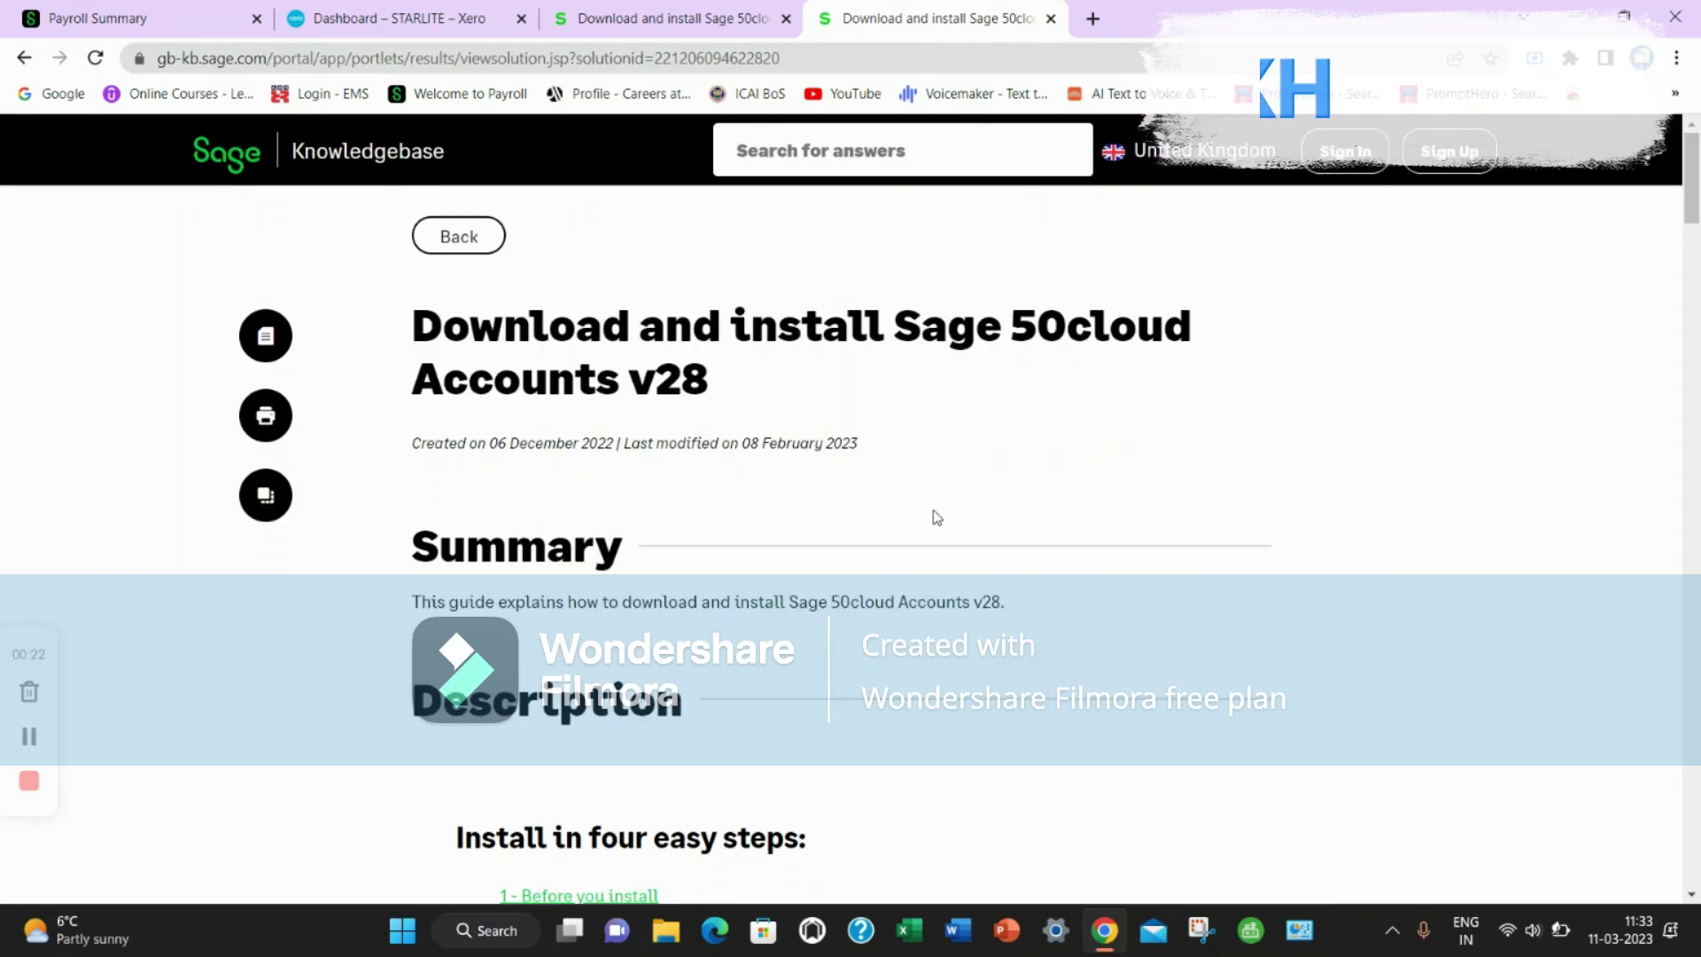
{"action": "scroll", "coordinate": [934, 519], "scroll_direction": "down", "scroll_amount": 1}
{"action": "scroll", "coordinate": [934, 518], "scroll_direction": "up", "scroll_amount": 1}
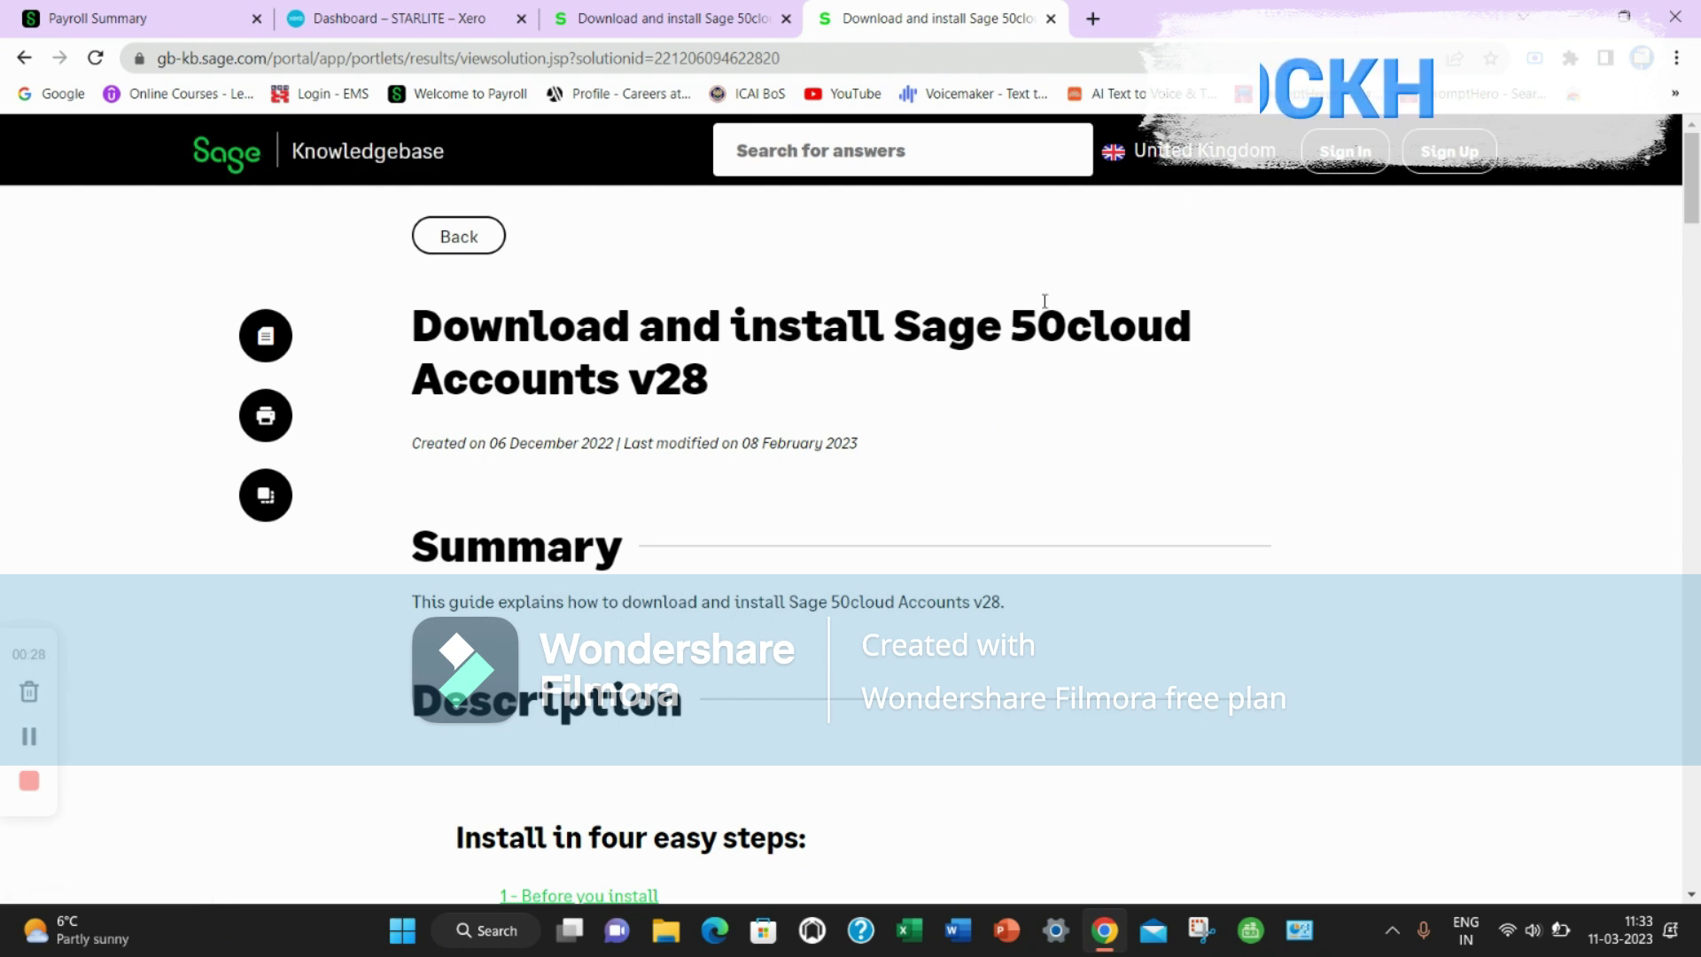
{"action": "scroll", "coordinate": [1045, 302], "scroll_direction": "down", "scroll_amount": 3}
{"action": "scroll", "coordinate": [1044, 305], "scroll_direction": "down", "scroll_amount": 1}
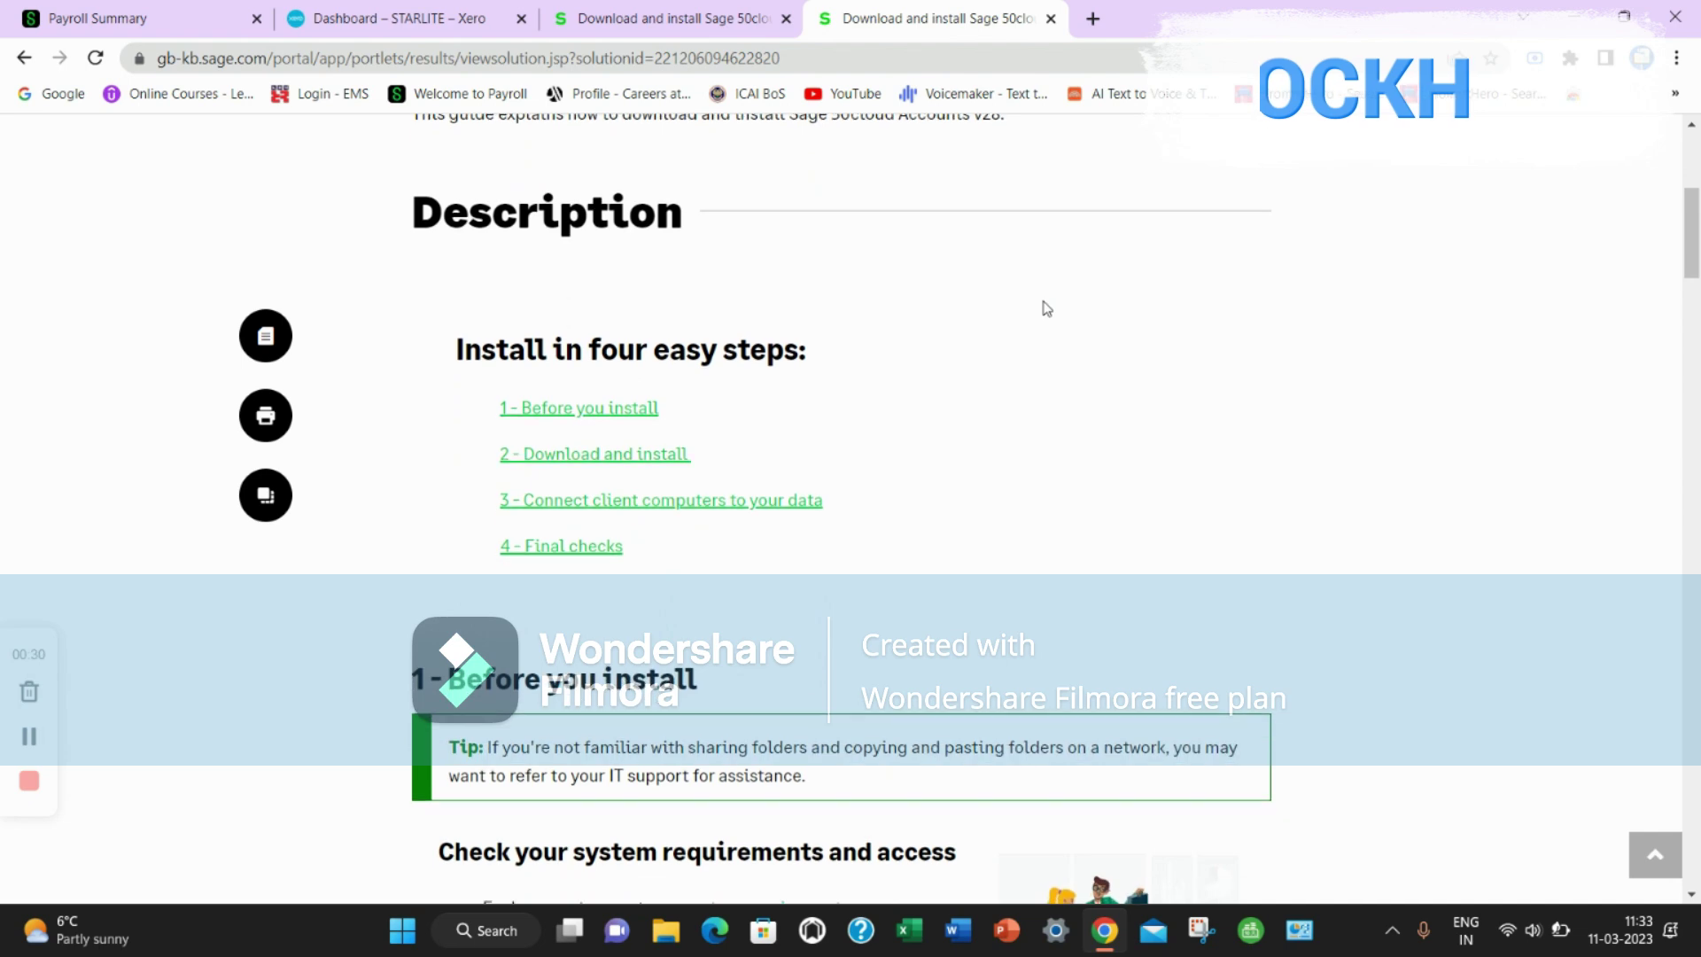
{"action": "scroll", "coordinate": [1045, 308], "scroll_direction": "down", "scroll_amount": 1}
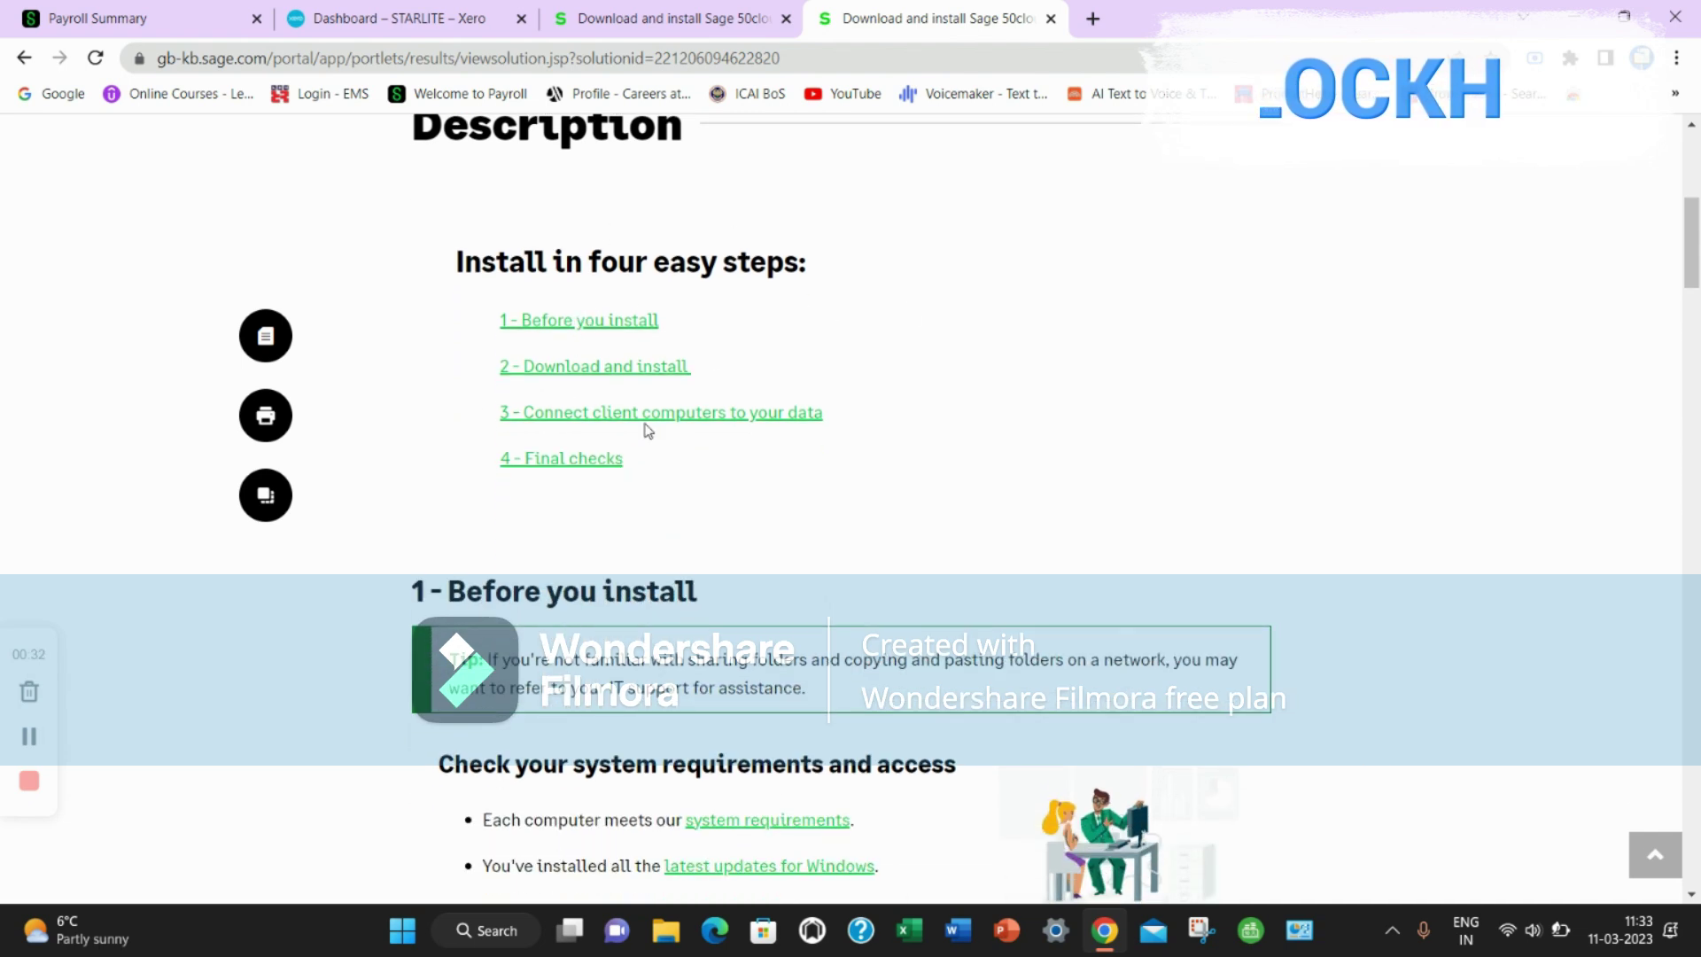
{"action": "scroll", "coordinate": [647, 430], "scroll_direction": "down", "scroll_amount": 1}
{"action": "scroll", "coordinate": [647, 429], "scroll_direction": "down", "scroll_amount": 3}
{"action": "scroll", "coordinate": [647, 428], "scroll_direction": "down", "scroll_amount": 4}
{"action": "scroll", "coordinate": [644, 439], "scroll_direction": "down", "scroll_amount": 1}
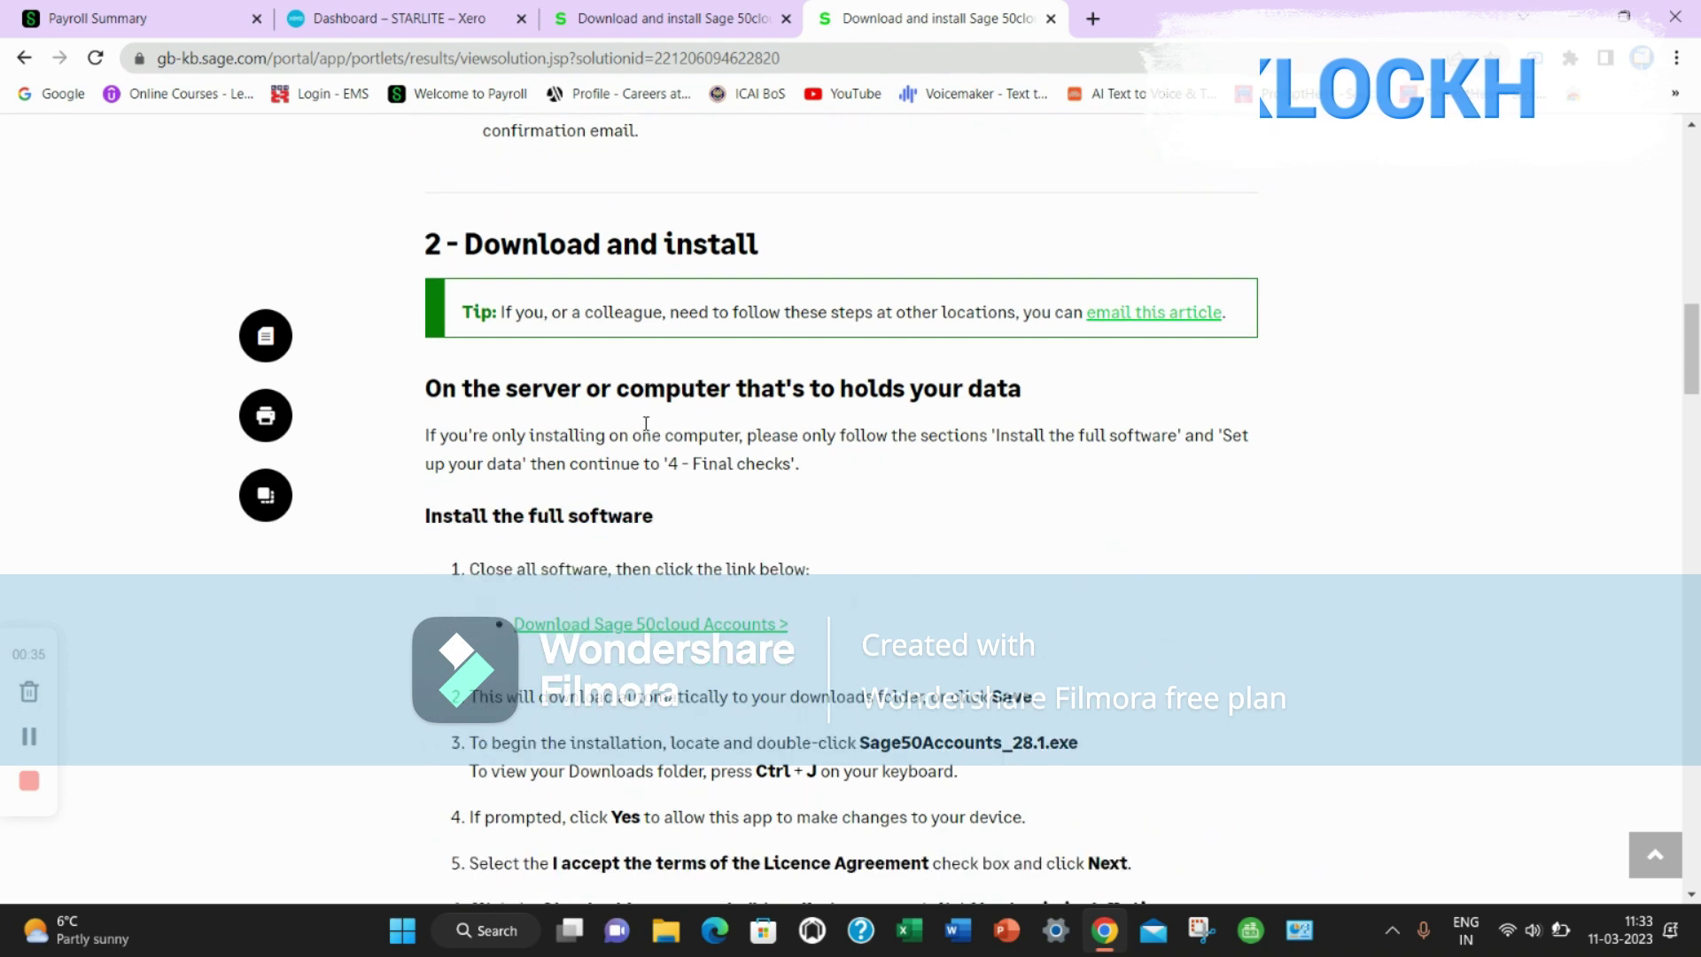
{"action": "left_click", "coordinate": [632, 627]}
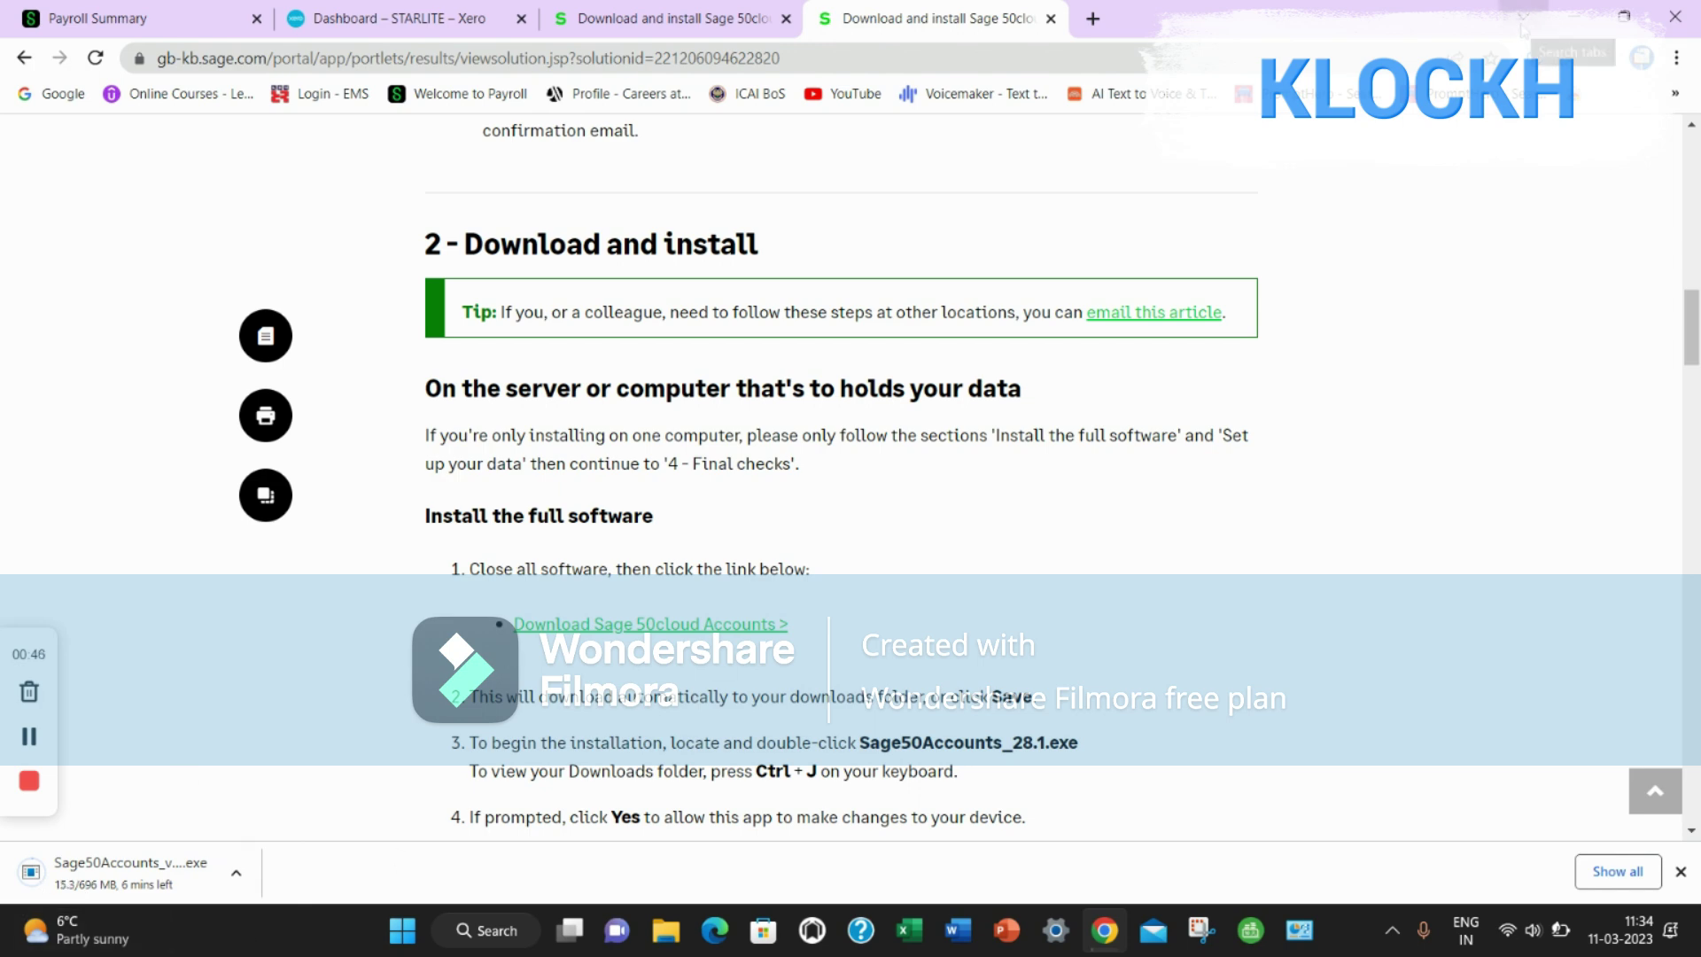
{"action": "left_click", "coordinate": [1563, 16]}
From the Windows desktop, open the SAGE 50 Desktop folder of Sage installer files
{"action": "right_click", "coordinate": [699, 238]}
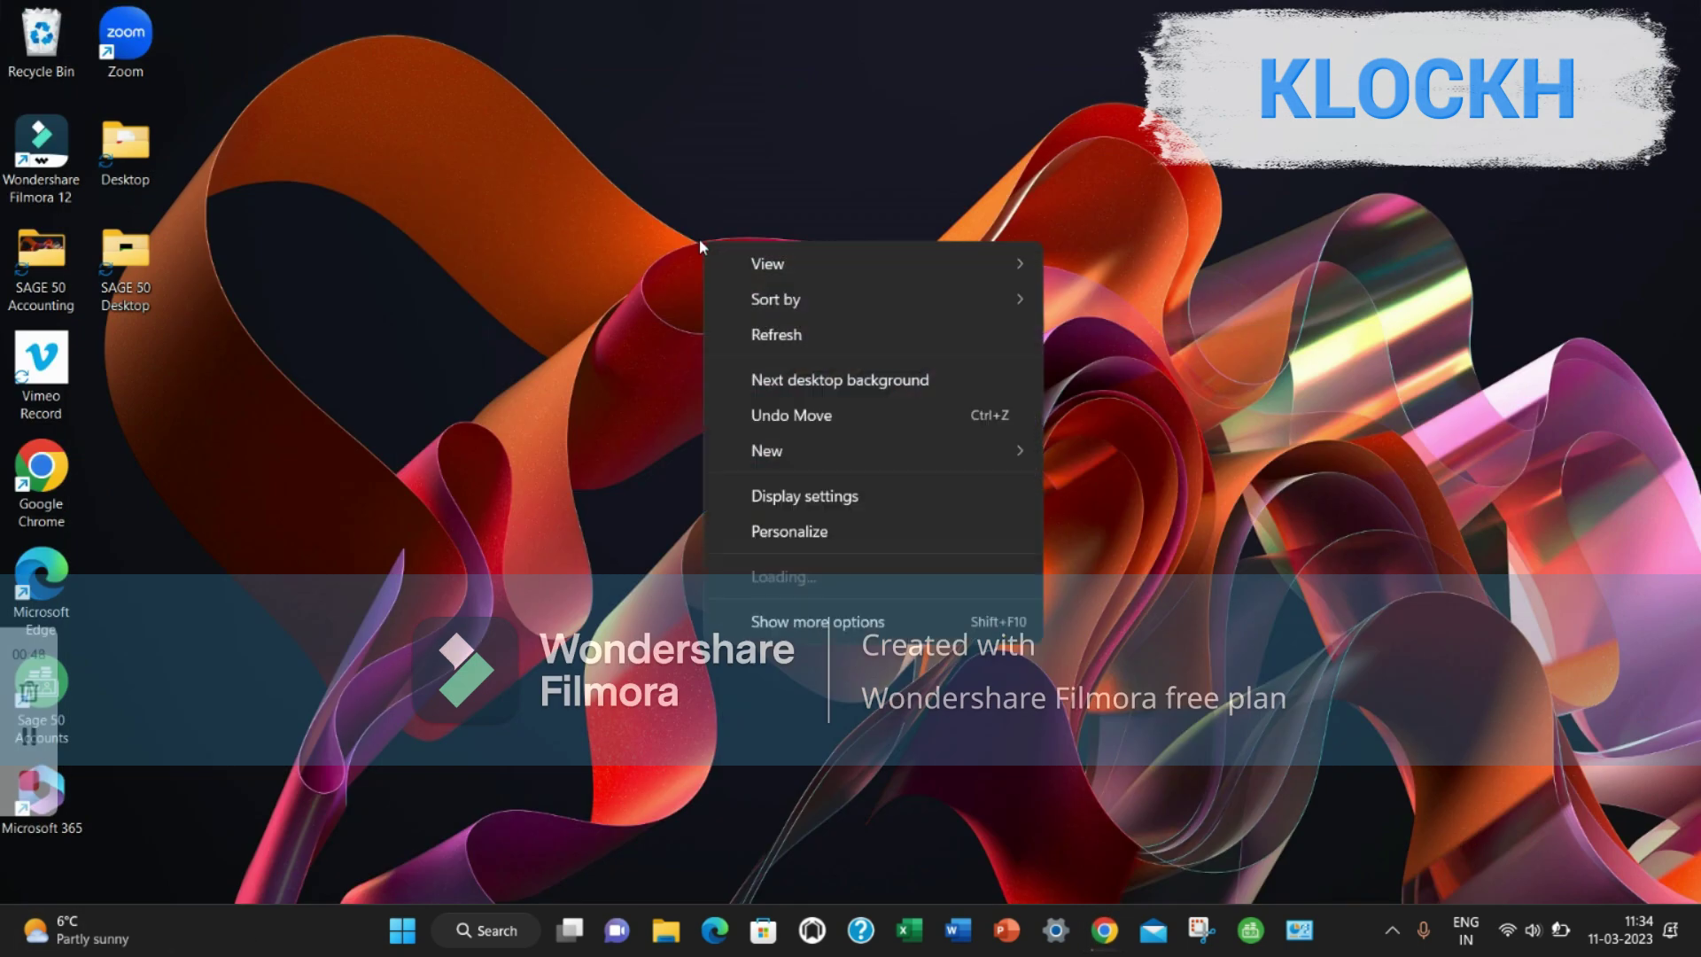
{"action": "left_click", "coordinate": [784, 336]}
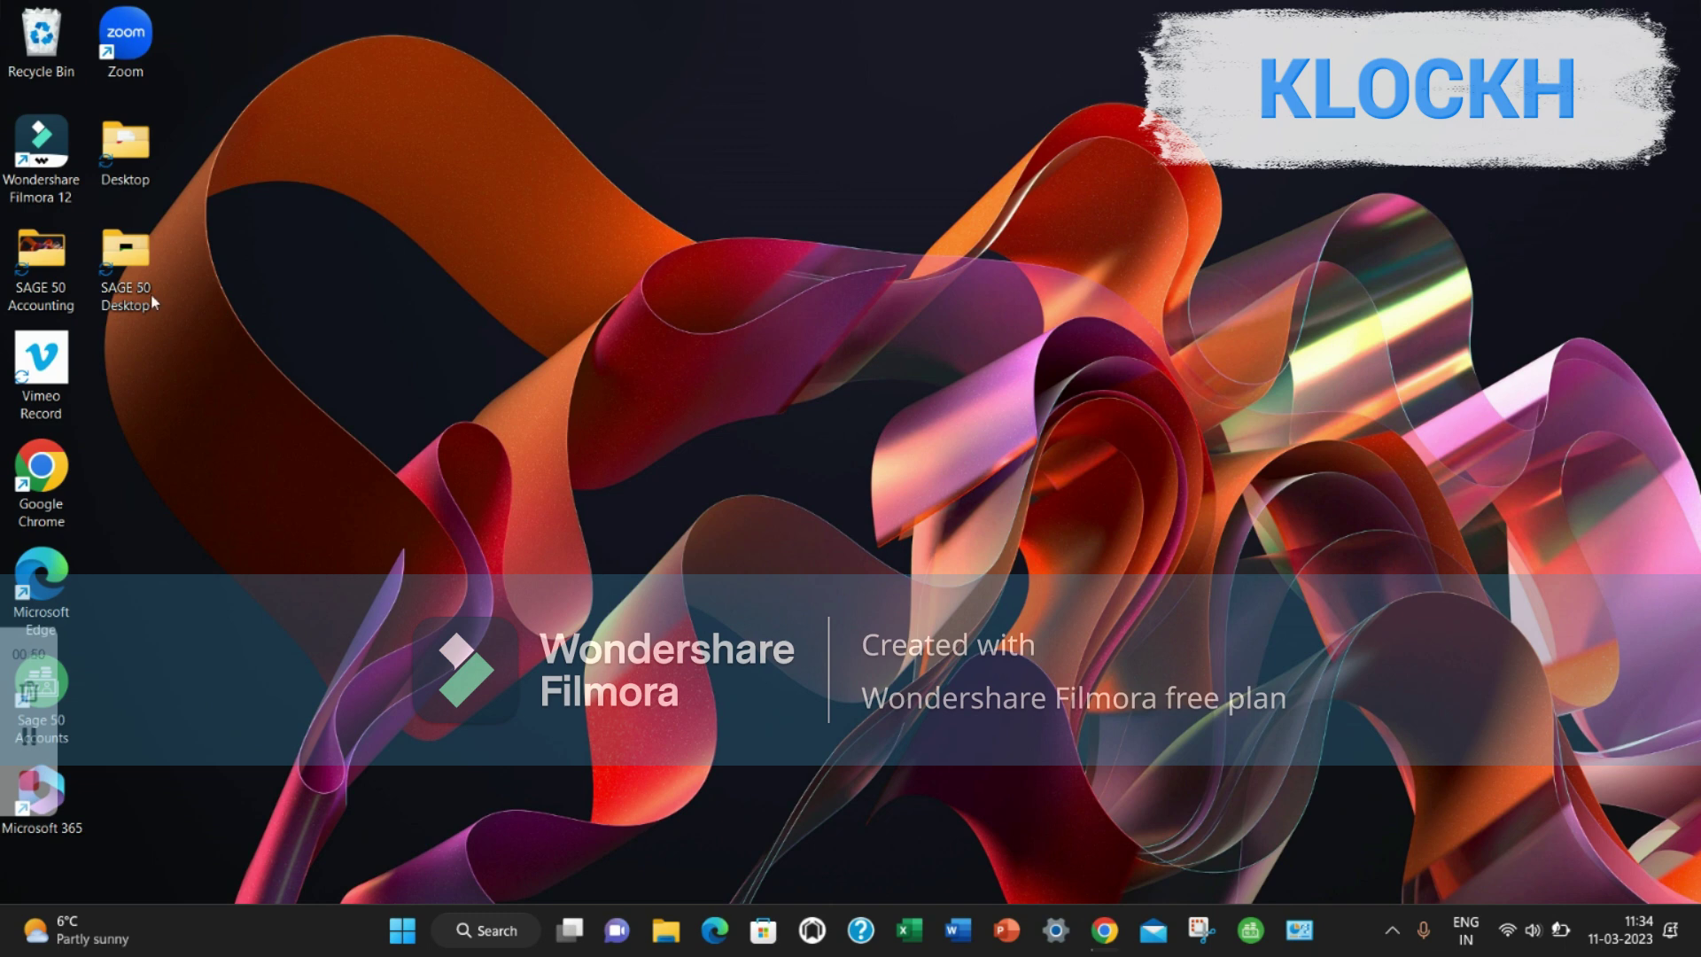
{"action": "double_click", "coordinate": [124, 268]}
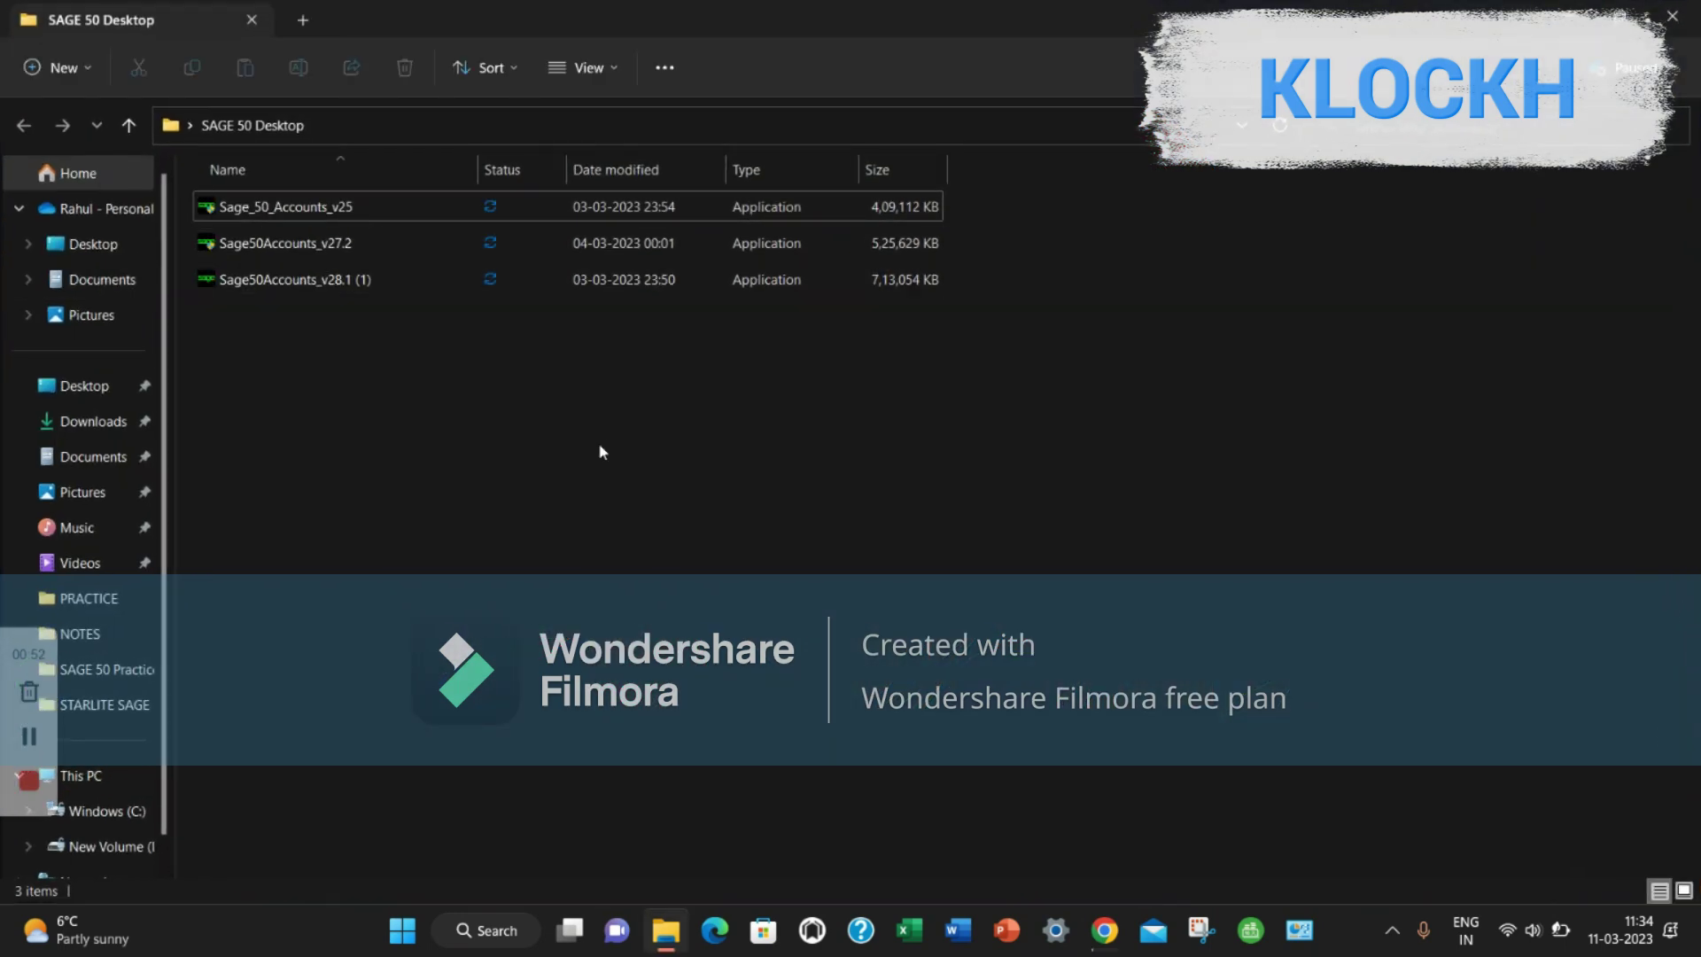
Run the Sage50Accounts_v28.1 (1) installer and hide File Explorer to reveal setup
{"action": "left_click", "coordinate": [358, 283]}
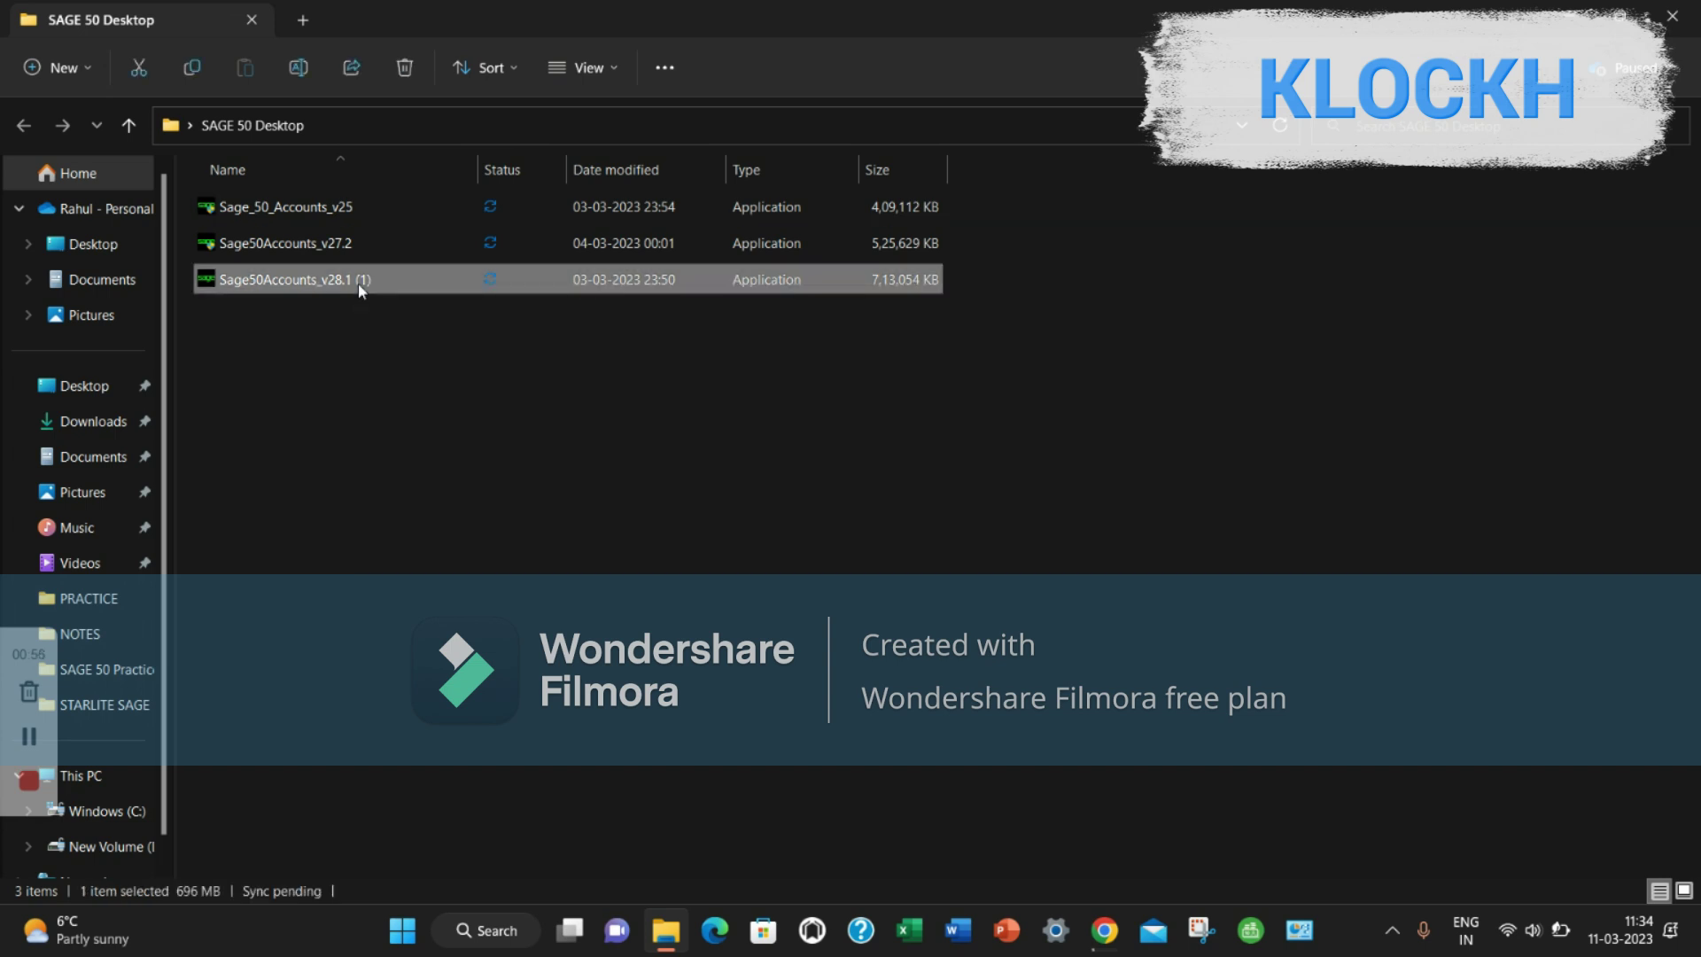
{"action": "double_click", "coordinate": [358, 284]}
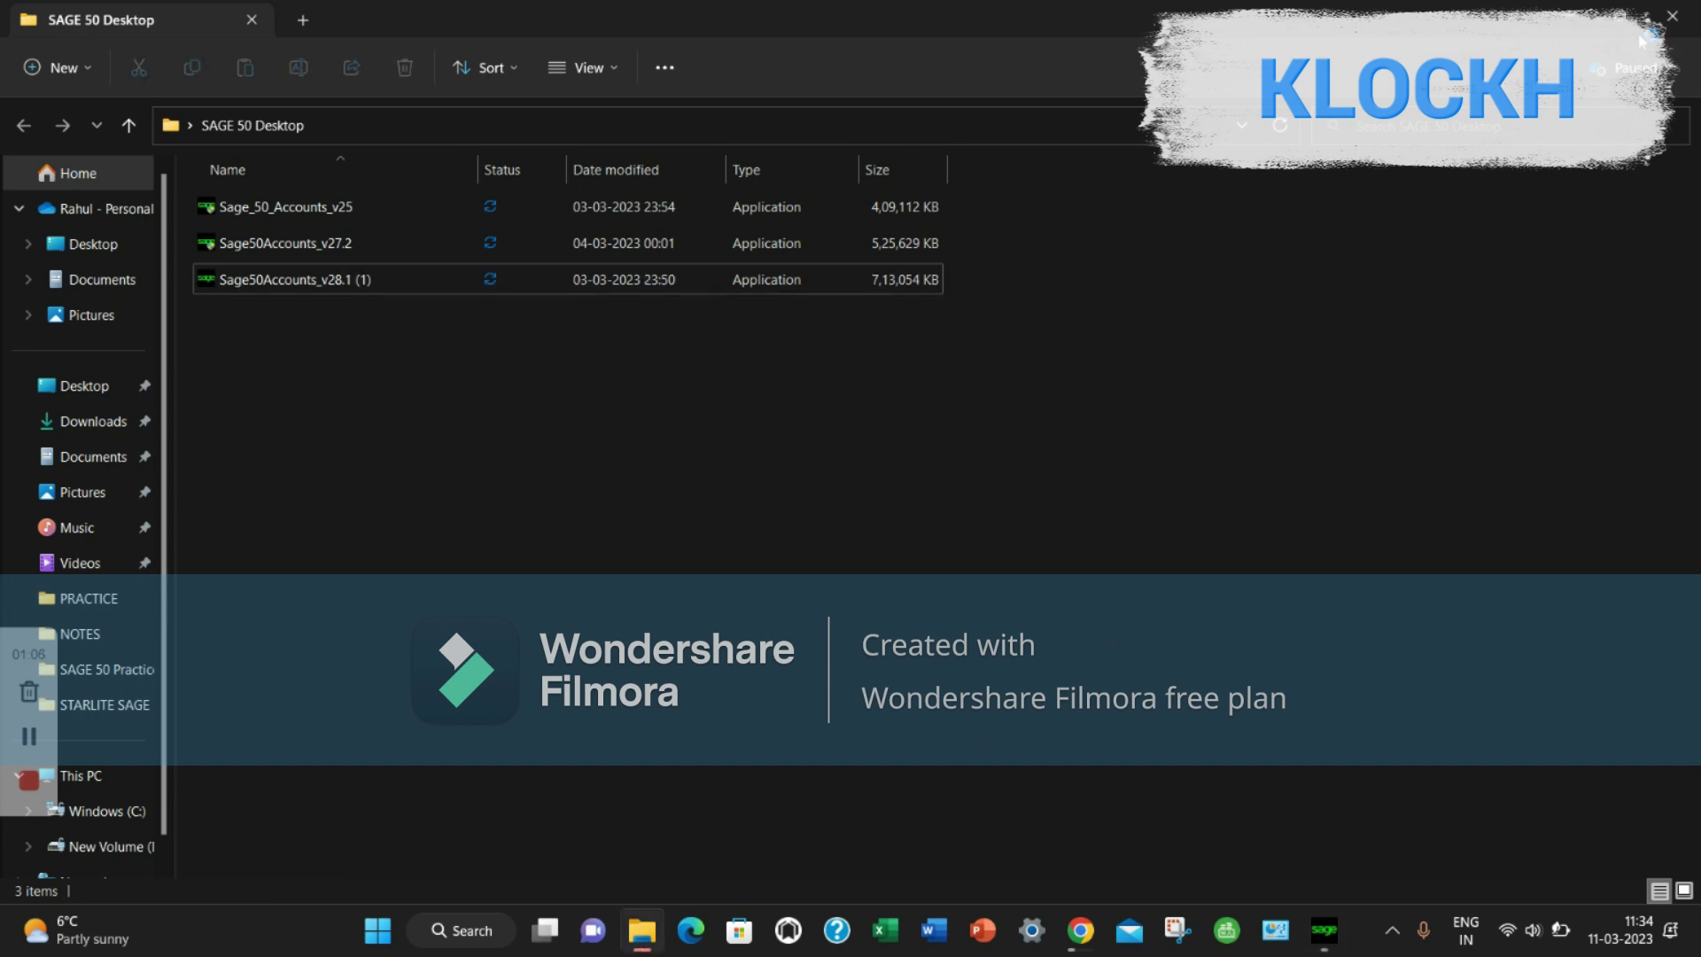
{"action": "left_click", "coordinate": [1571, 17]}
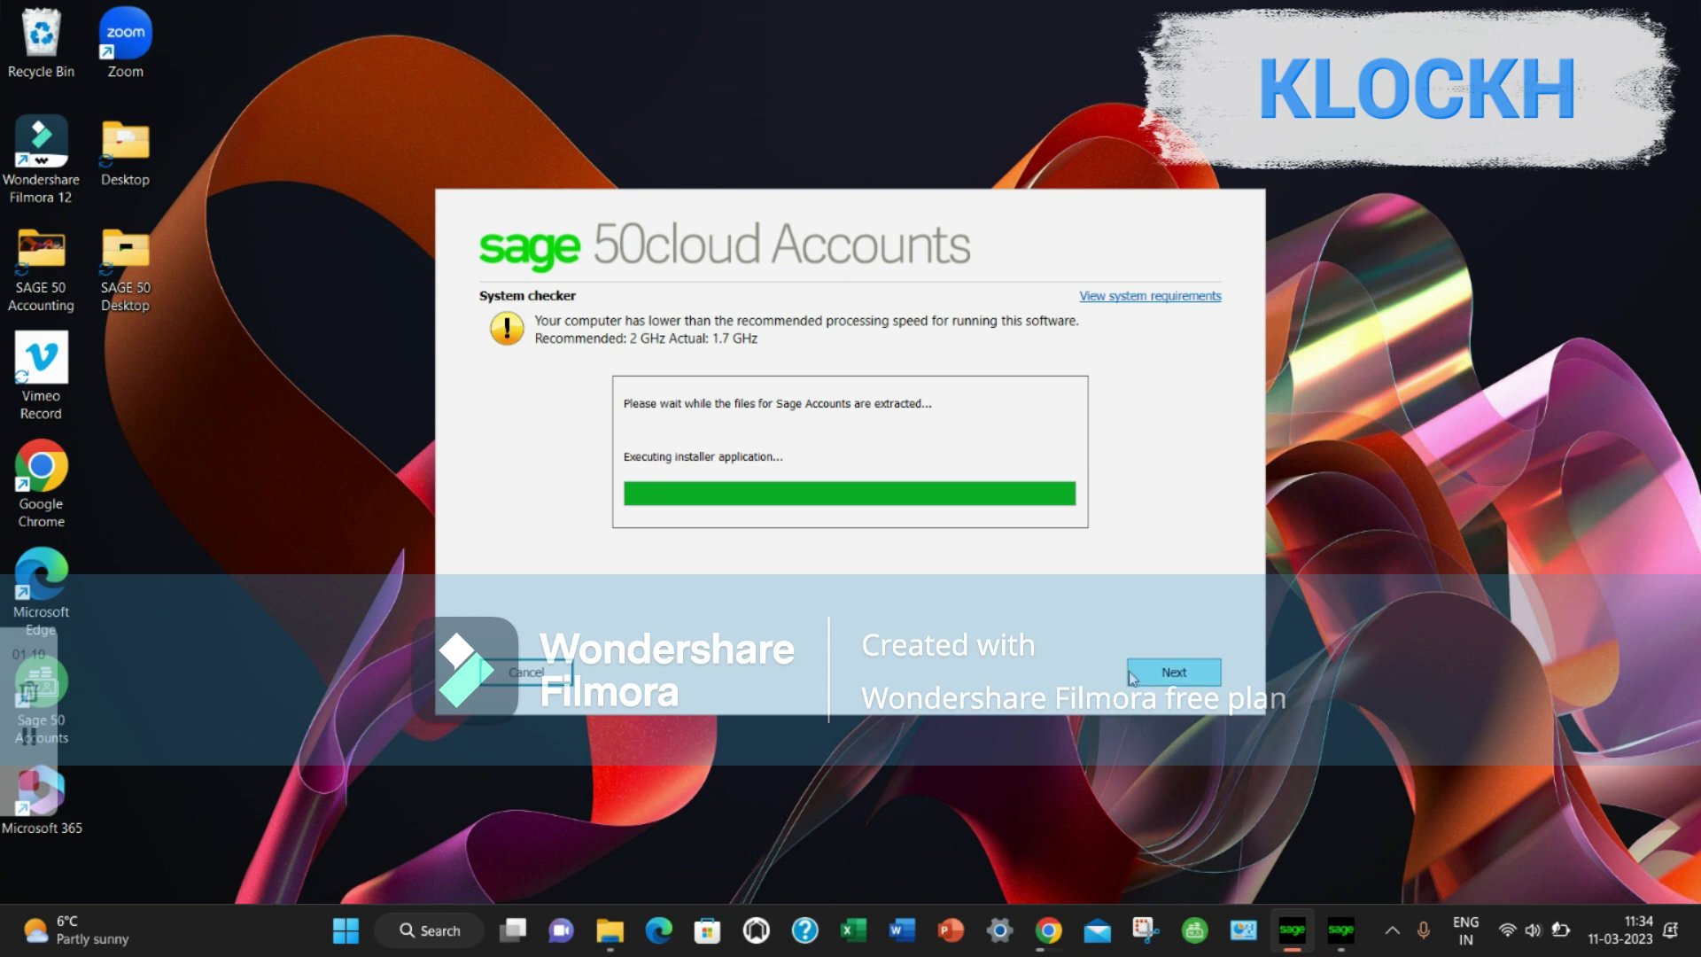
Pass the system check, accept the Licence Agreement and choose a new-folder install over upgrading
{"action": "left_click", "coordinate": [1130, 675]}
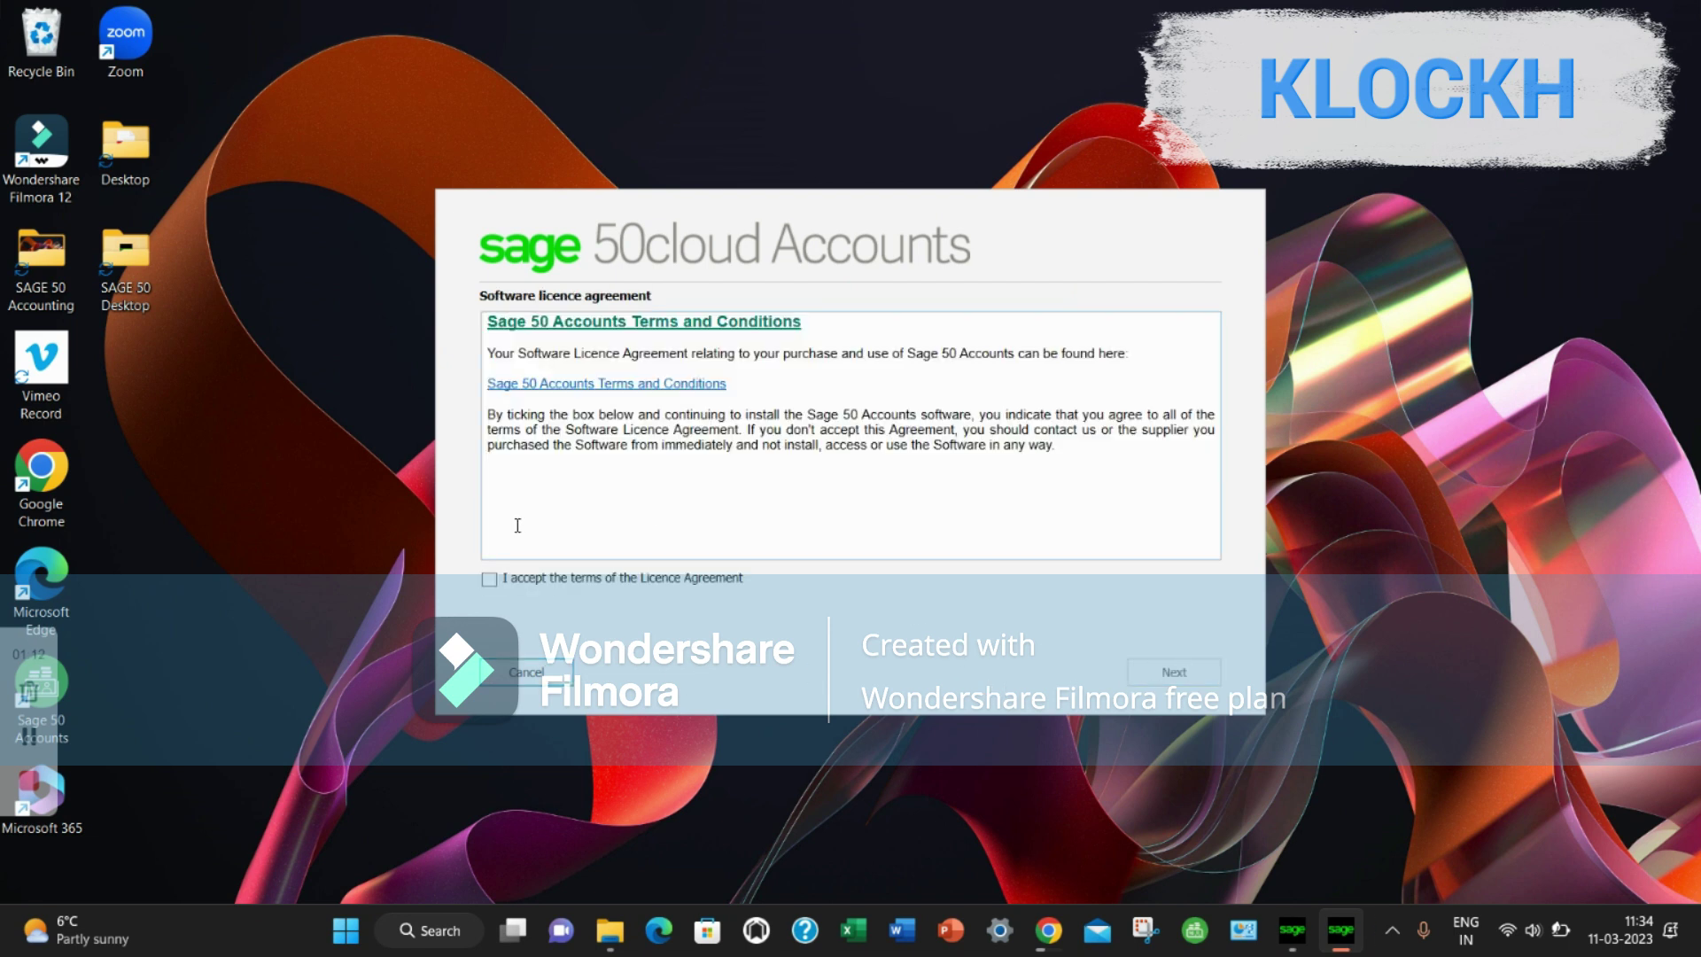
{"action": "left_click", "coordinate": [490, 581]}
{"action": "left_click", "coordinate": [1178, 668]}
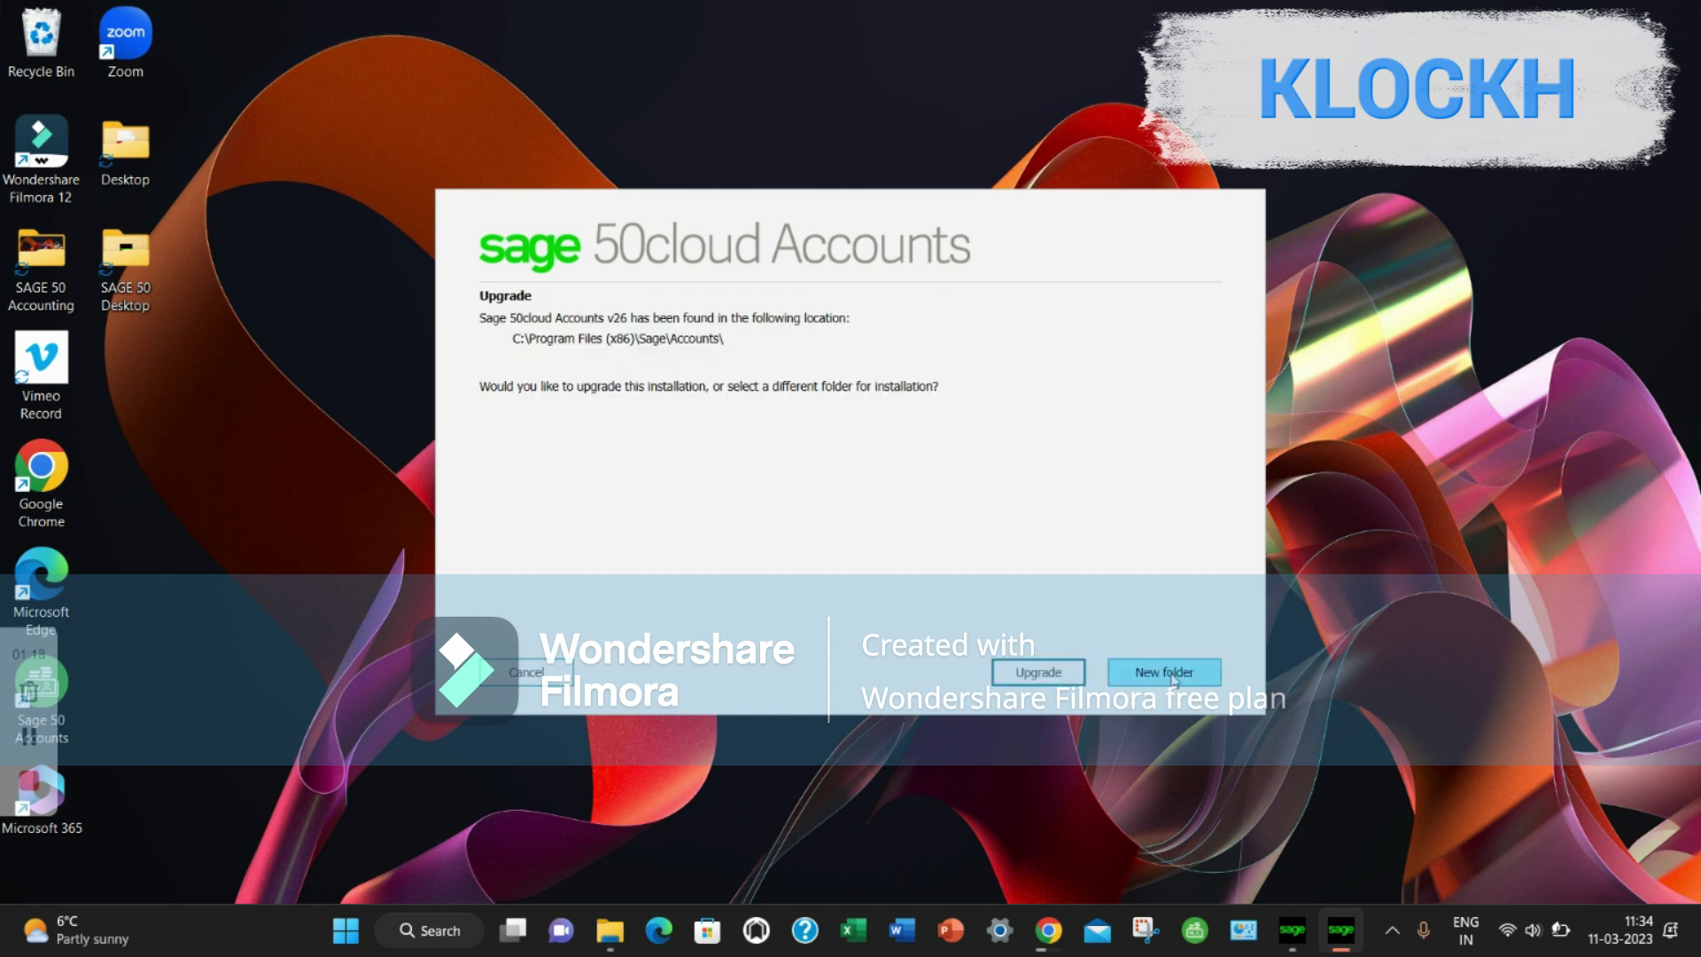
{"action": "left_click", "coordinate": [1167, 672]}
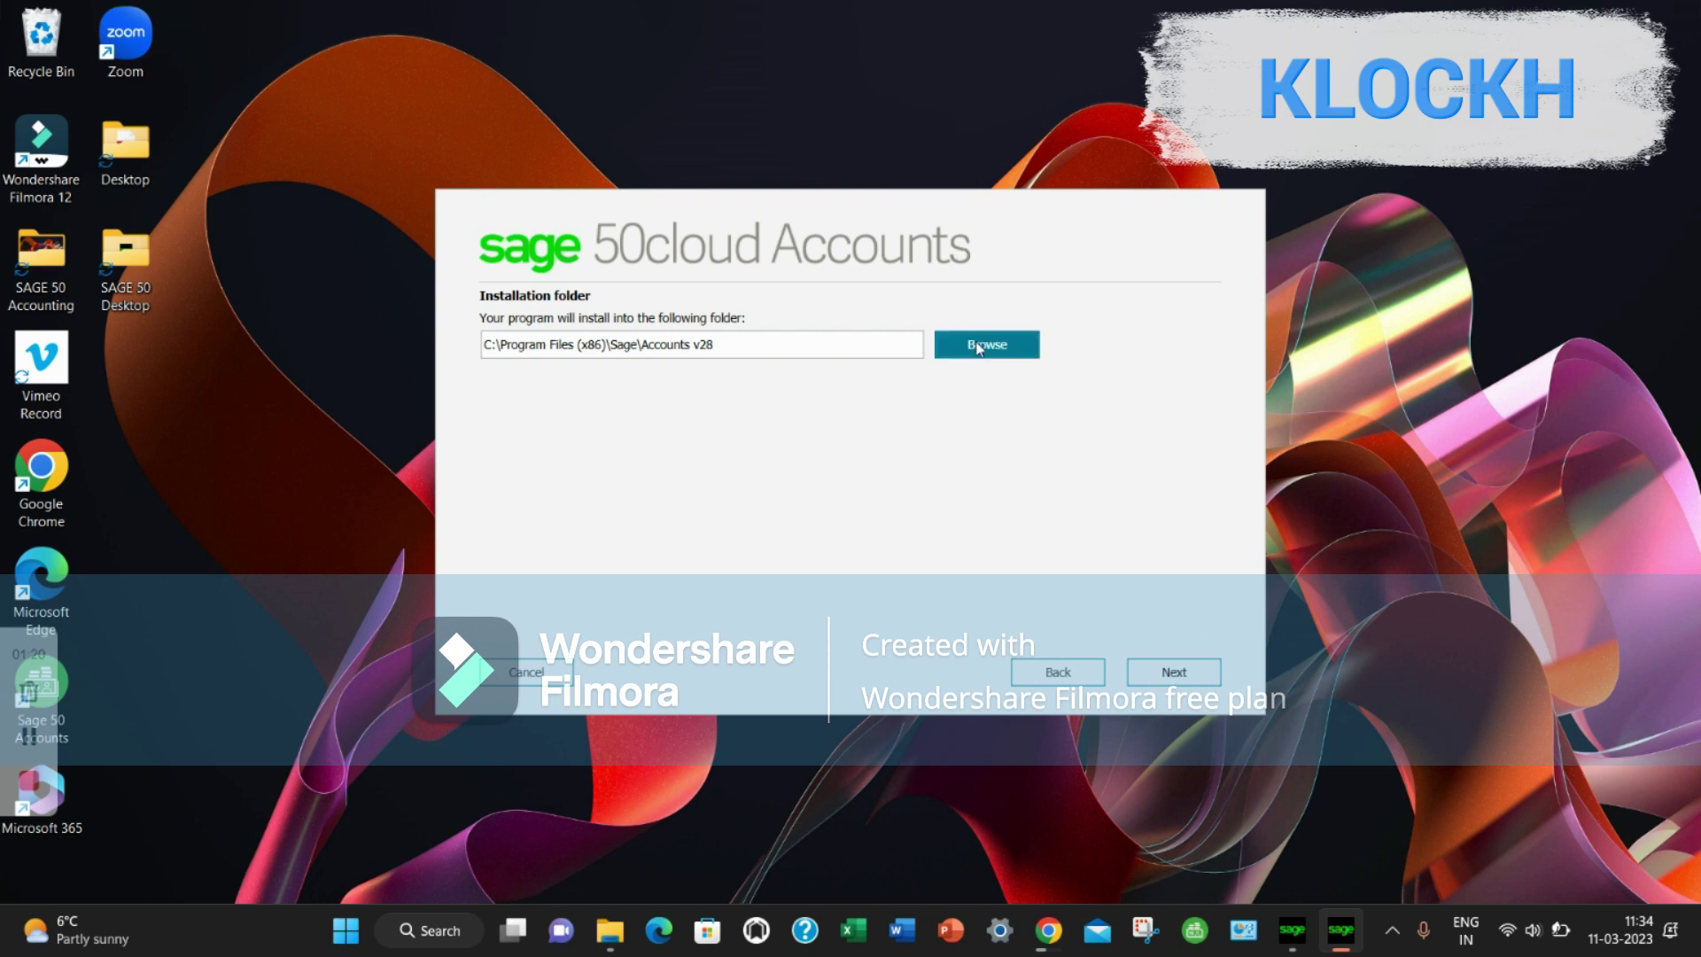
Set the install destination to C:\Program Files and begin installing Sage 50cloud Accounts v28
{"action": "left_click", "coordinate": [979, 347]}
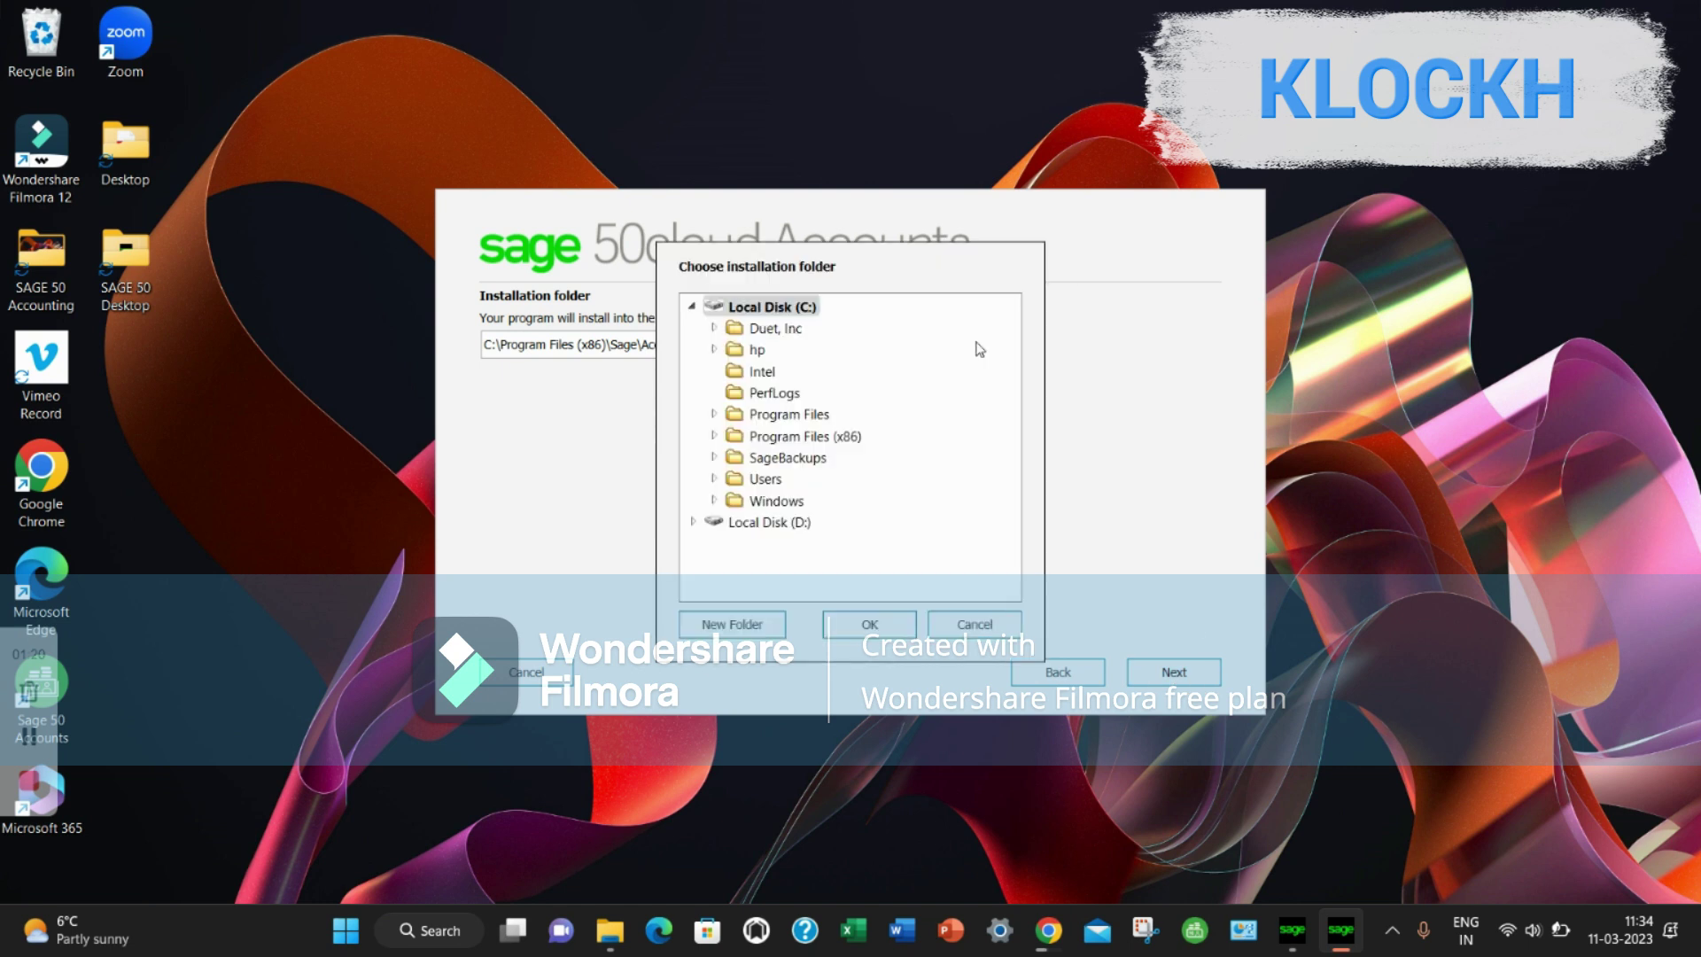
{"action": "left_click", "coordinate": [768, 423]}
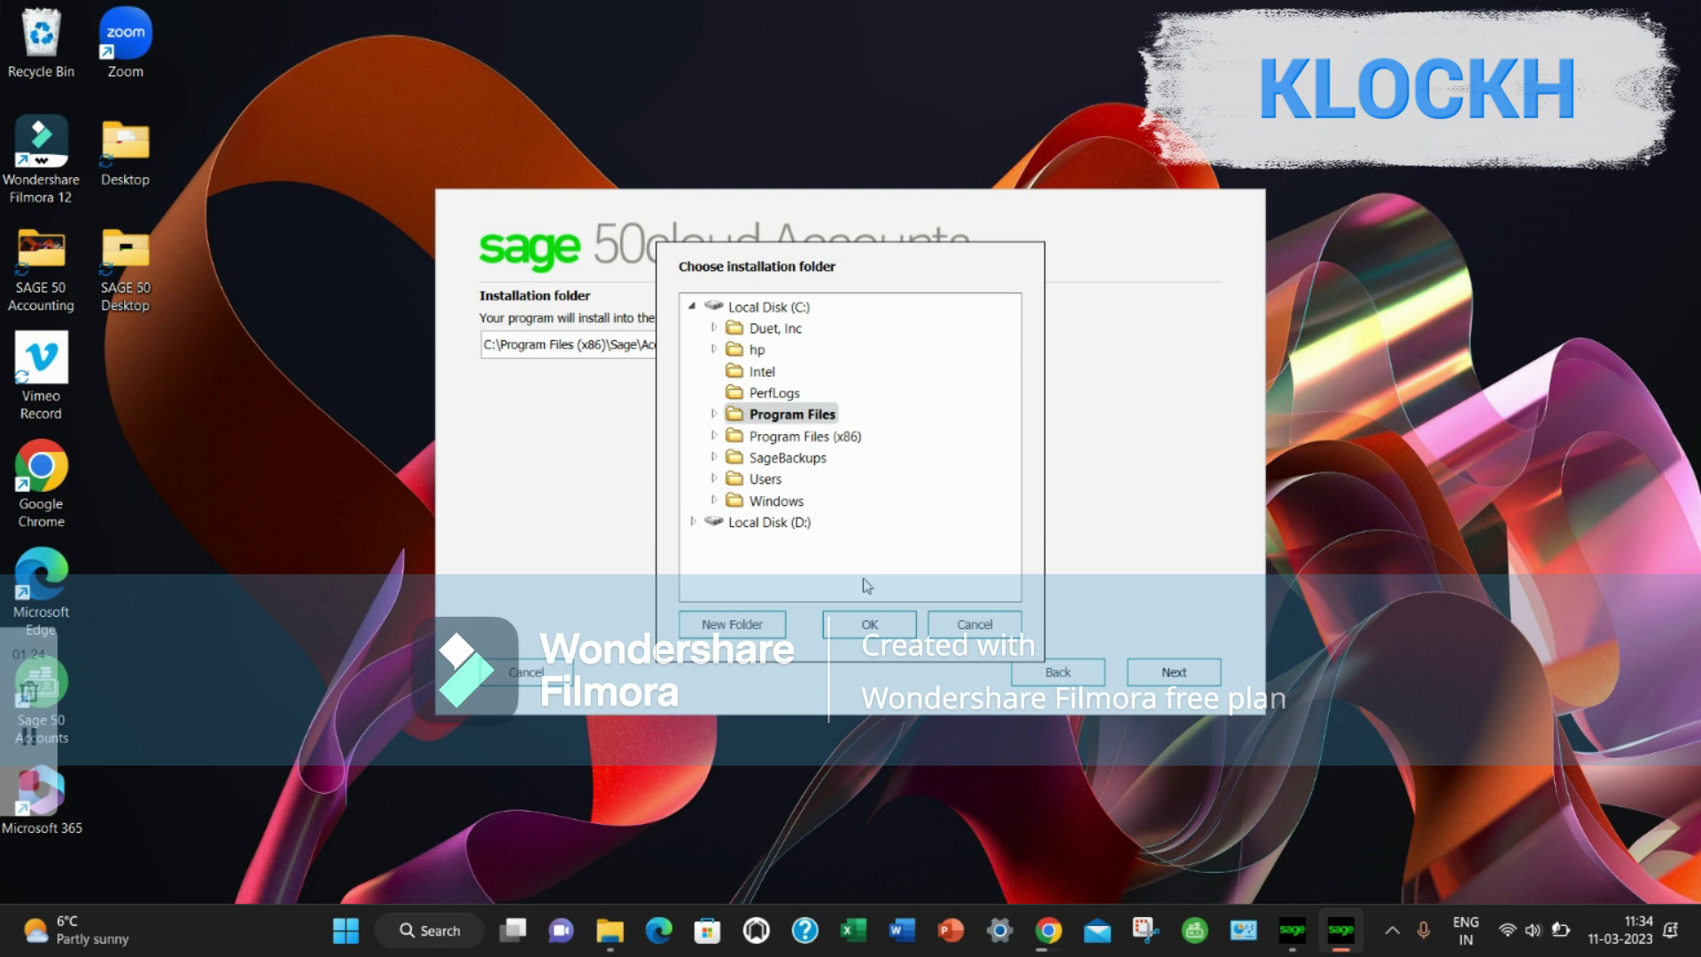
{"action": "left_click", "coordinate": [870, 624]}
{"action": "left_click", "coordinate": [1172, 673]}
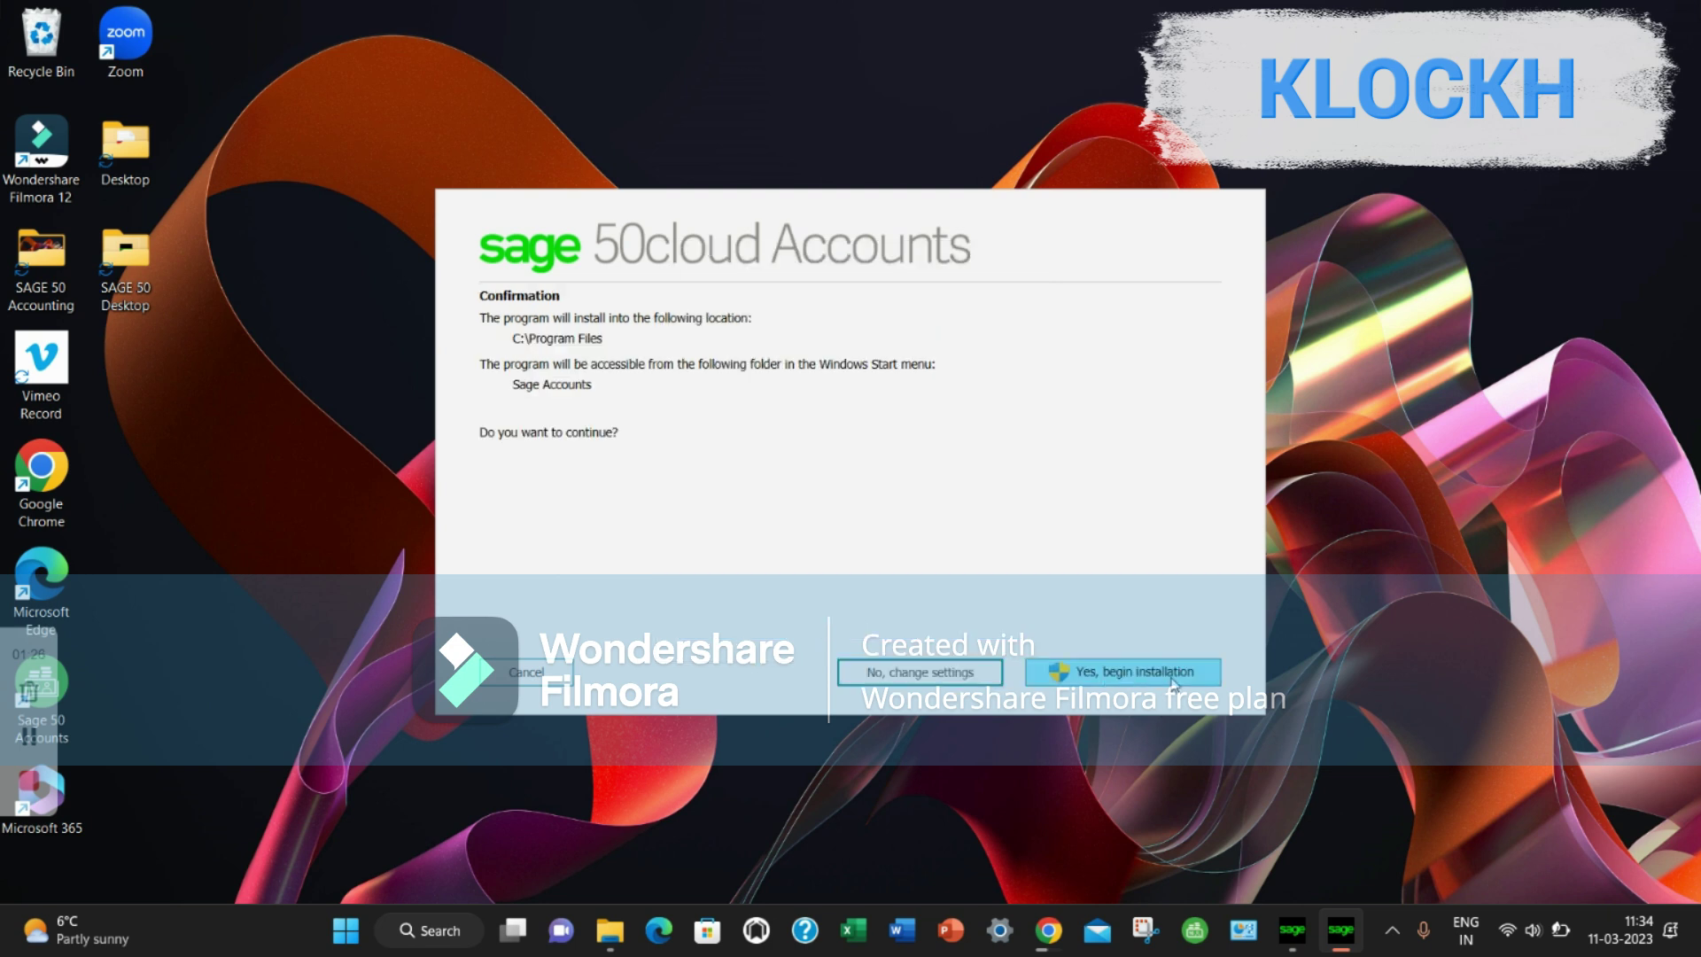
{"action": "left_click", "coordinate": [1172, 679]}
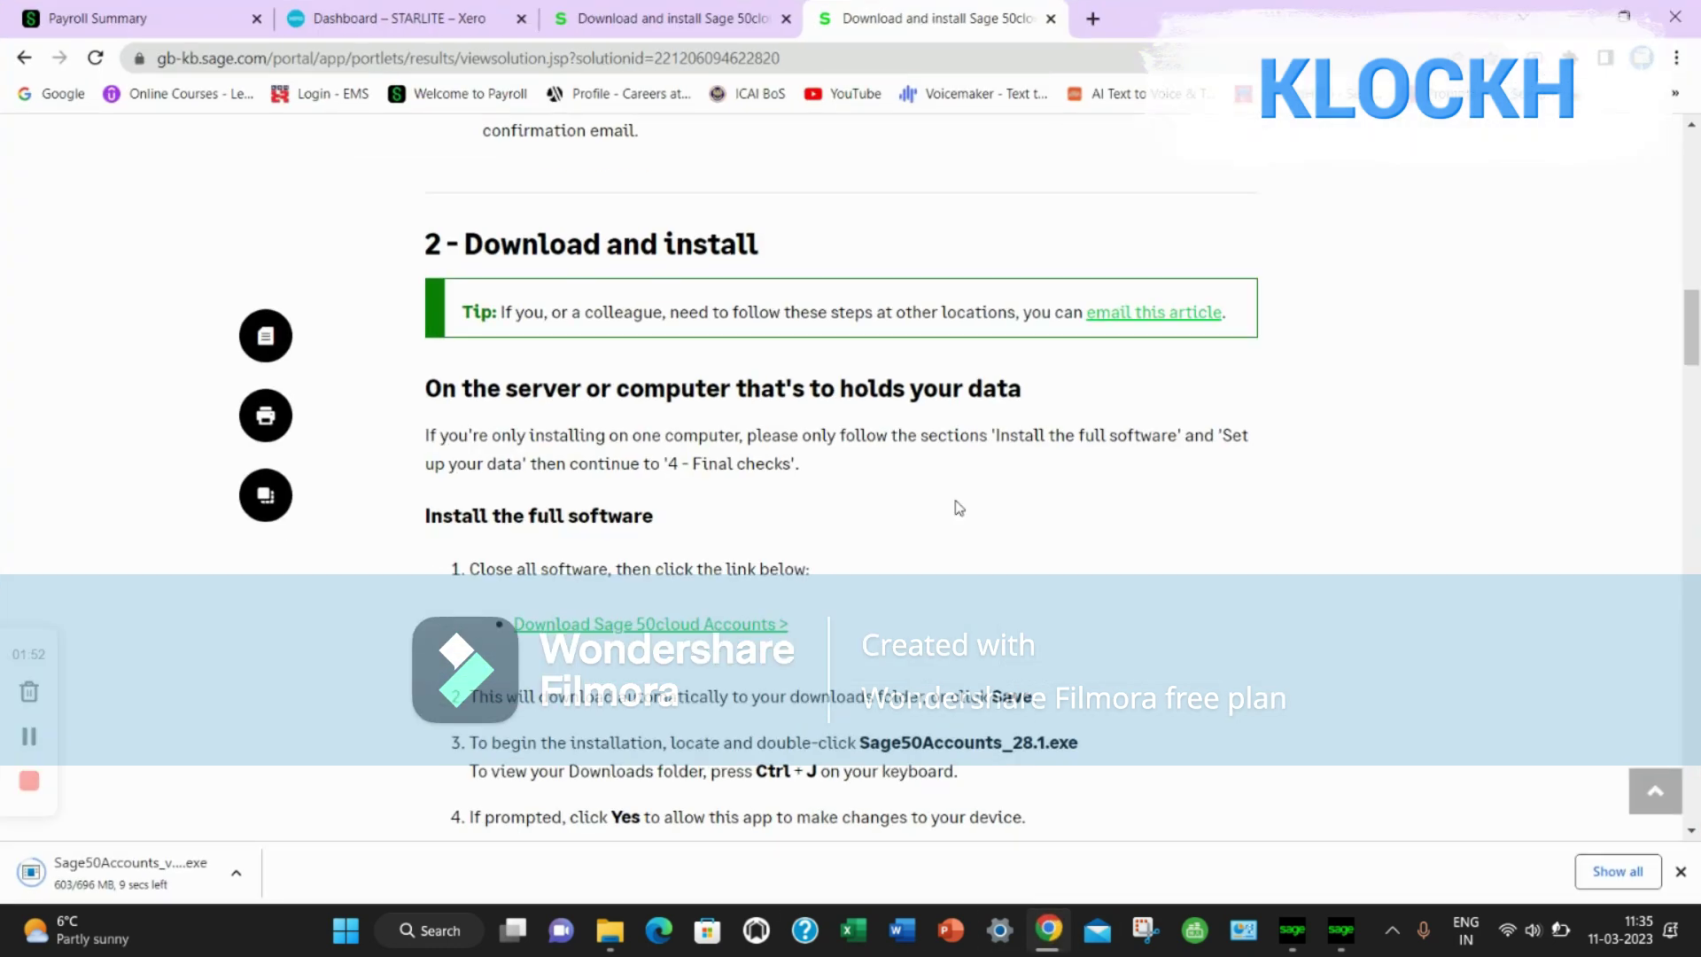
Glance at the Payroll Summary and its Reporting list, then return to the Sage download article tab
{"action": "left_click", "coordinate": [82, 16]}
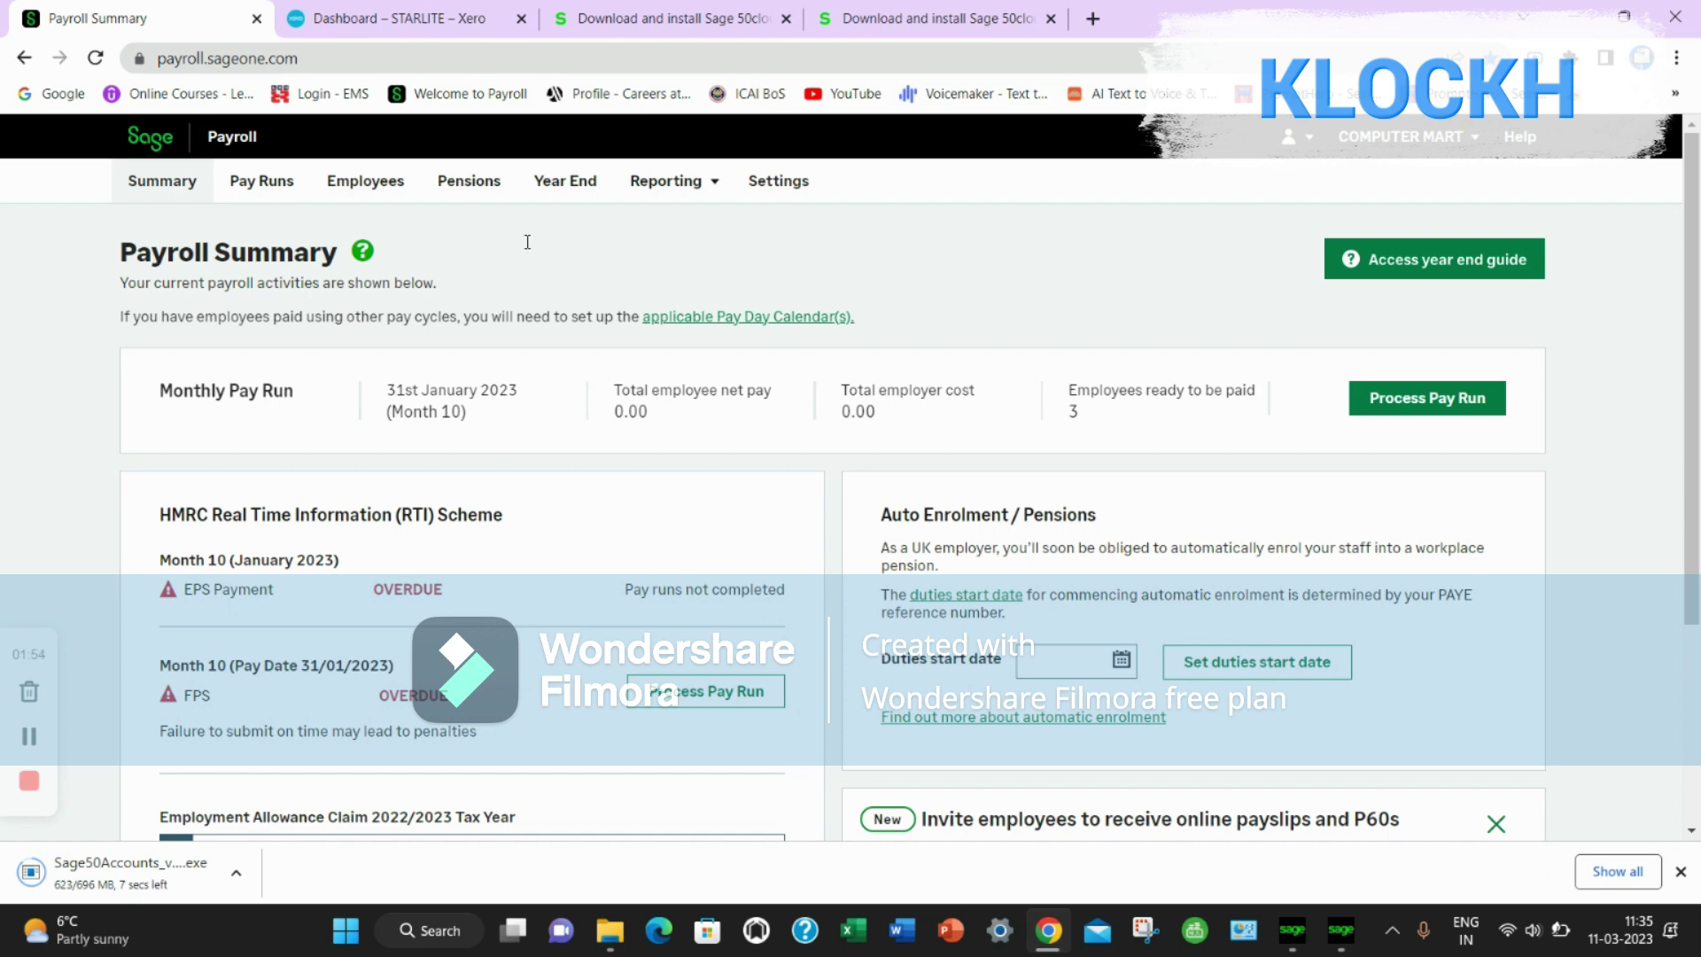
{"action": "left_click", "coordinate": [448, 17]}
{"action": "left_click", "coordinate": [177, 14]}
{"action": "left_click", "coordinate": [670, 181]}
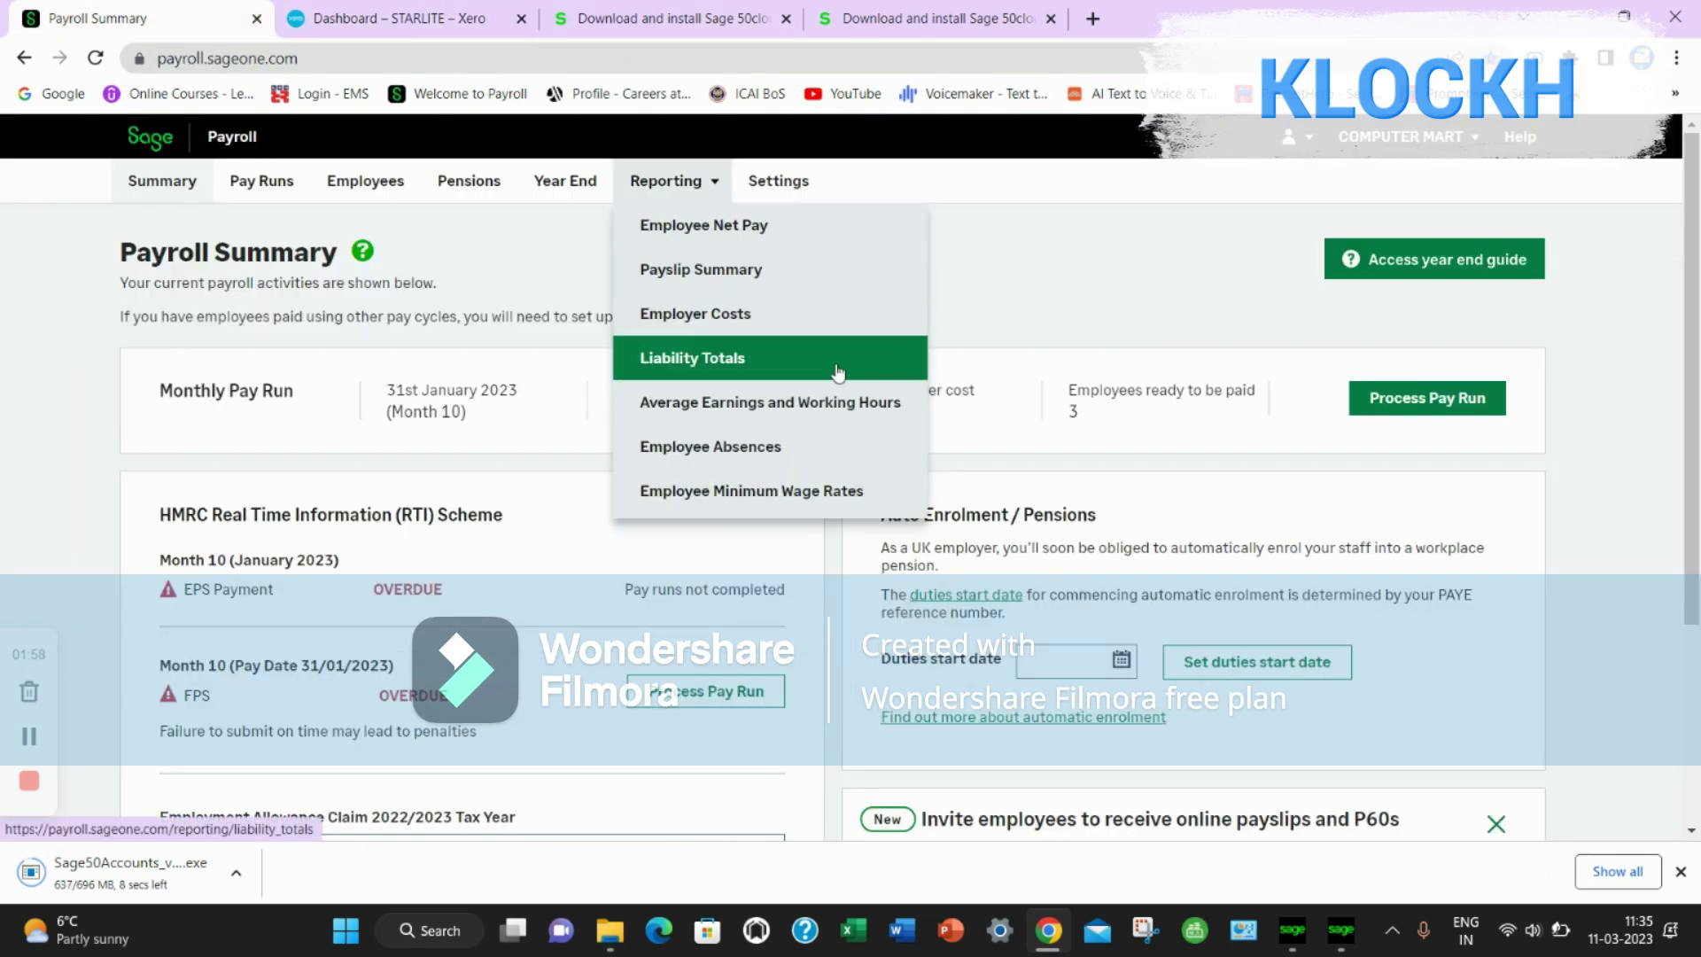
{"action": "left_click", "coordinate": [931, 17]}
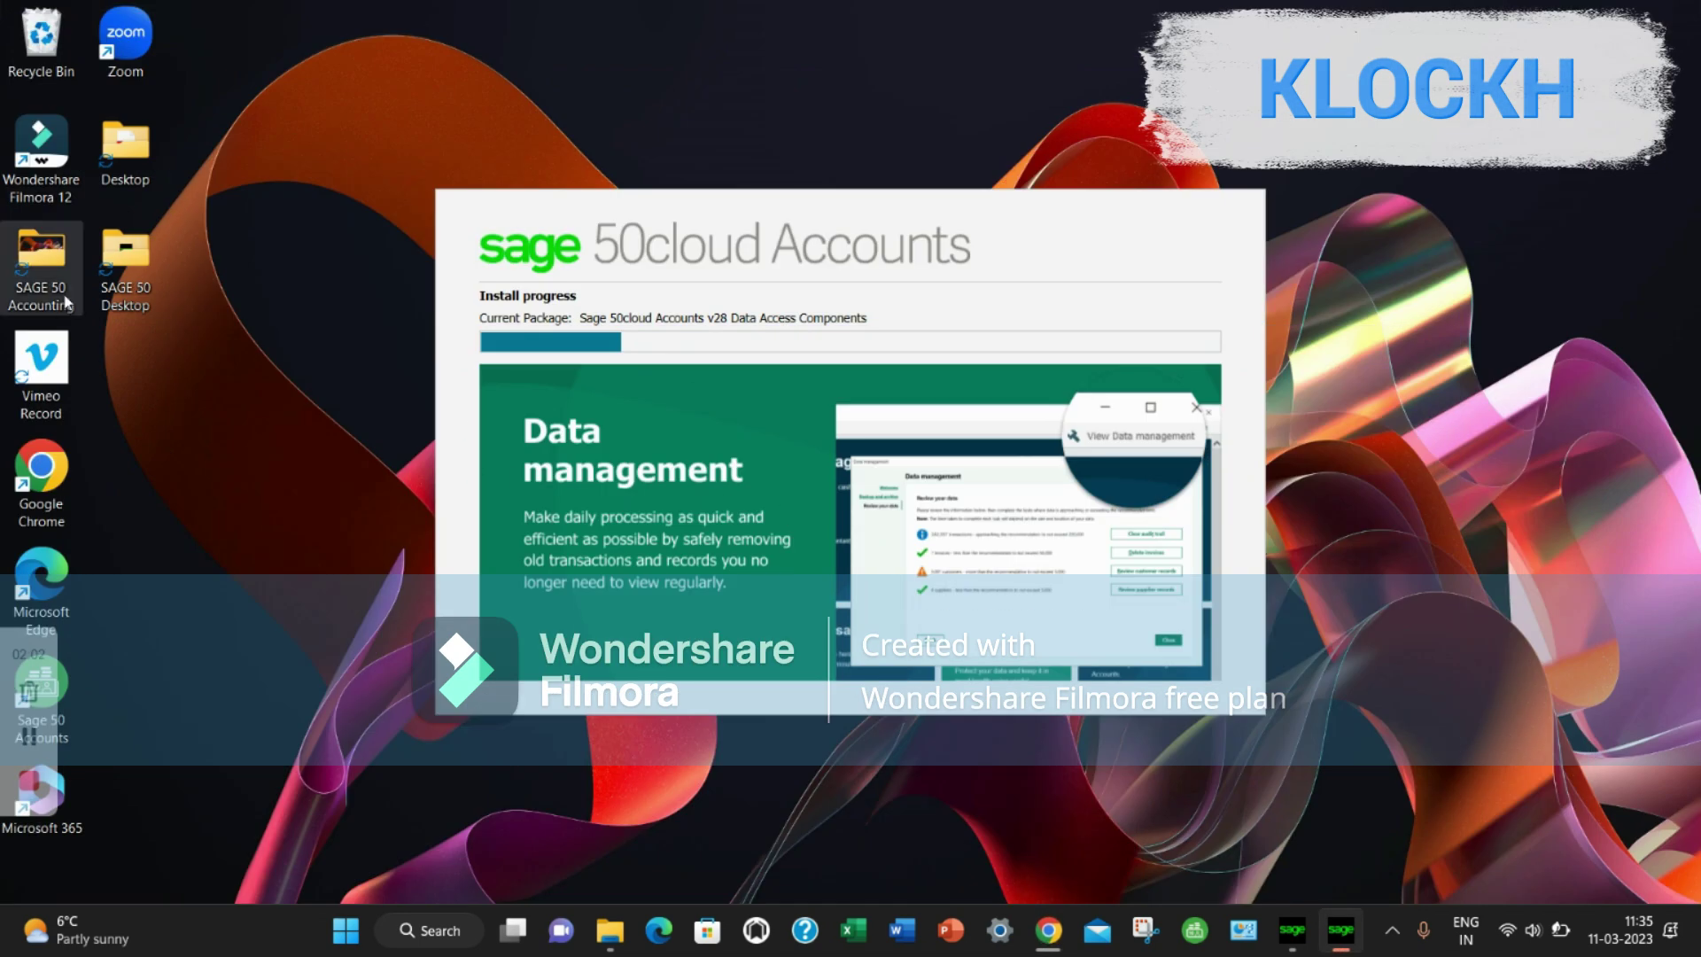
Briefly reopen the SAGE 50 Desktop folder, then bring the installer forward as it installs the v28 package
{"action": "double_click", "coordinate": [126, 265]}
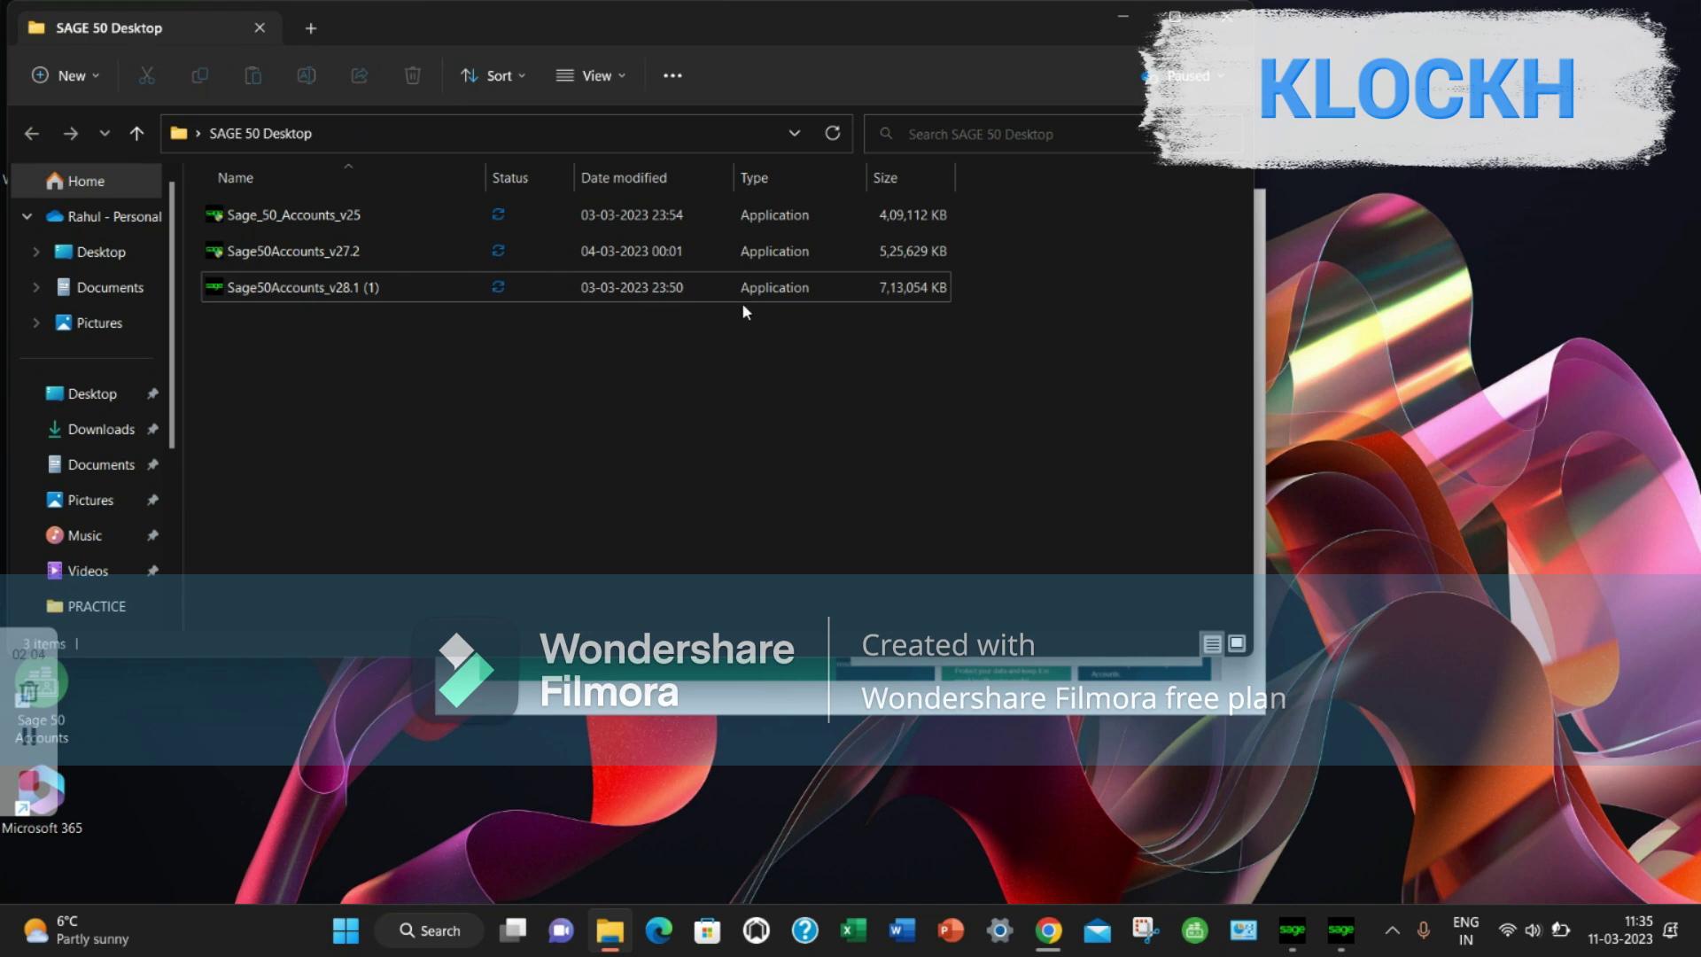
{"action": "left_click", "coordinate": [1231, 28]}
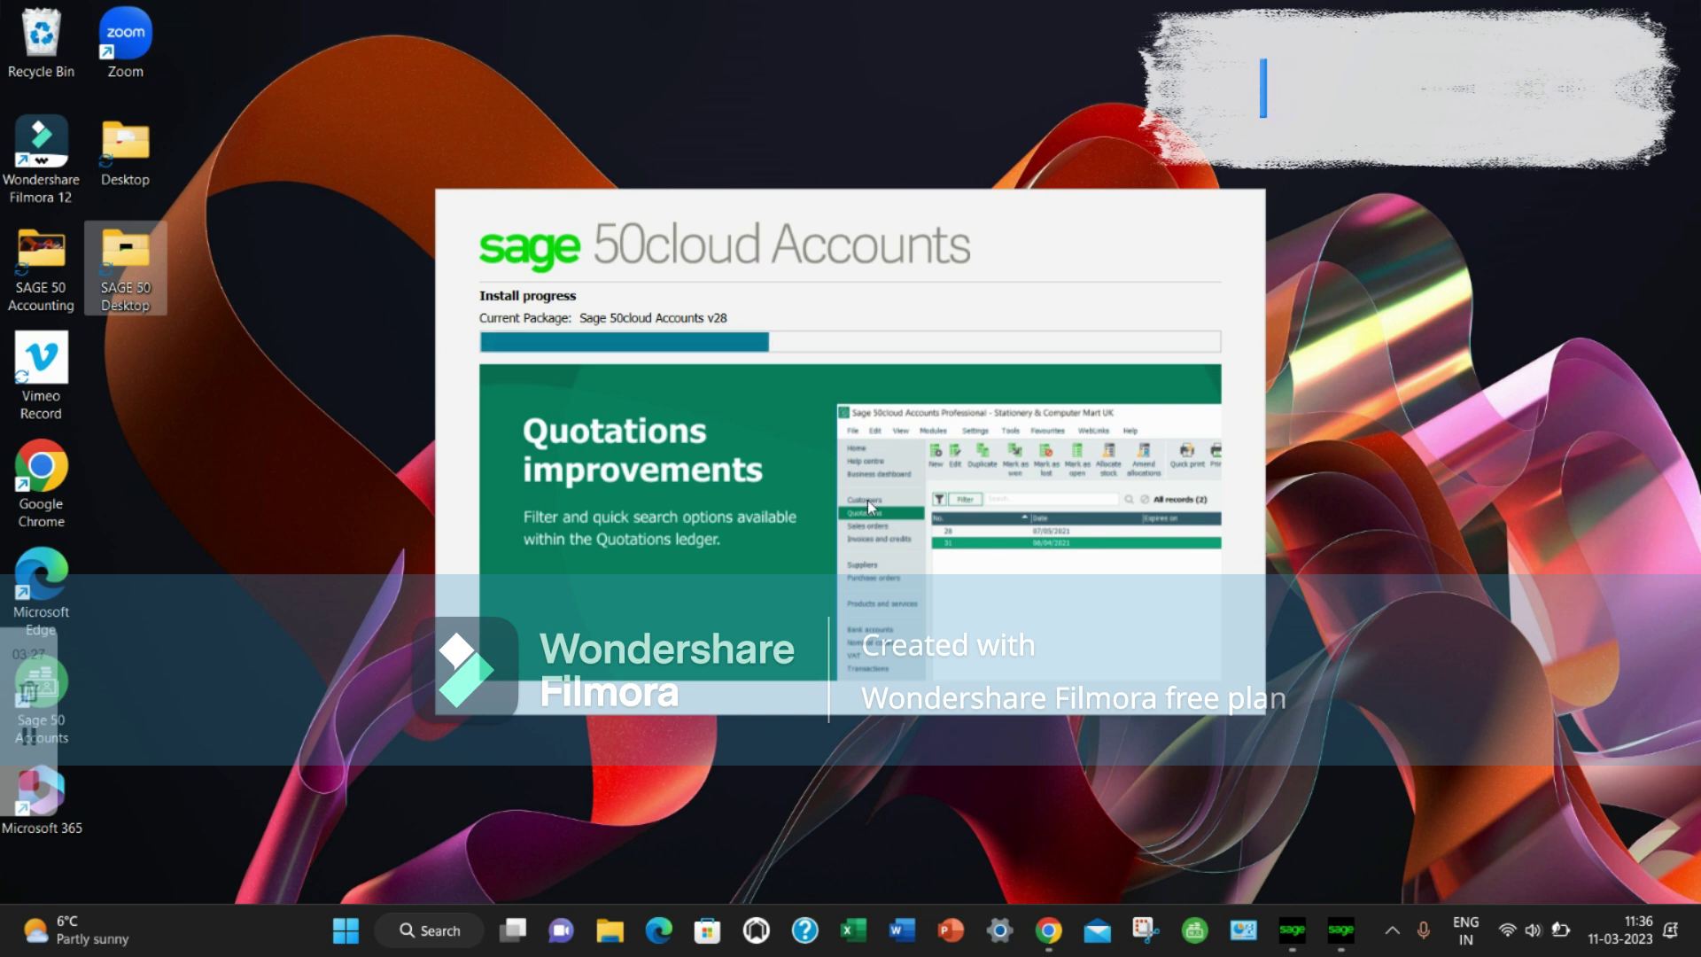
{"action": "left_click", "coordinate": [829, 497]}
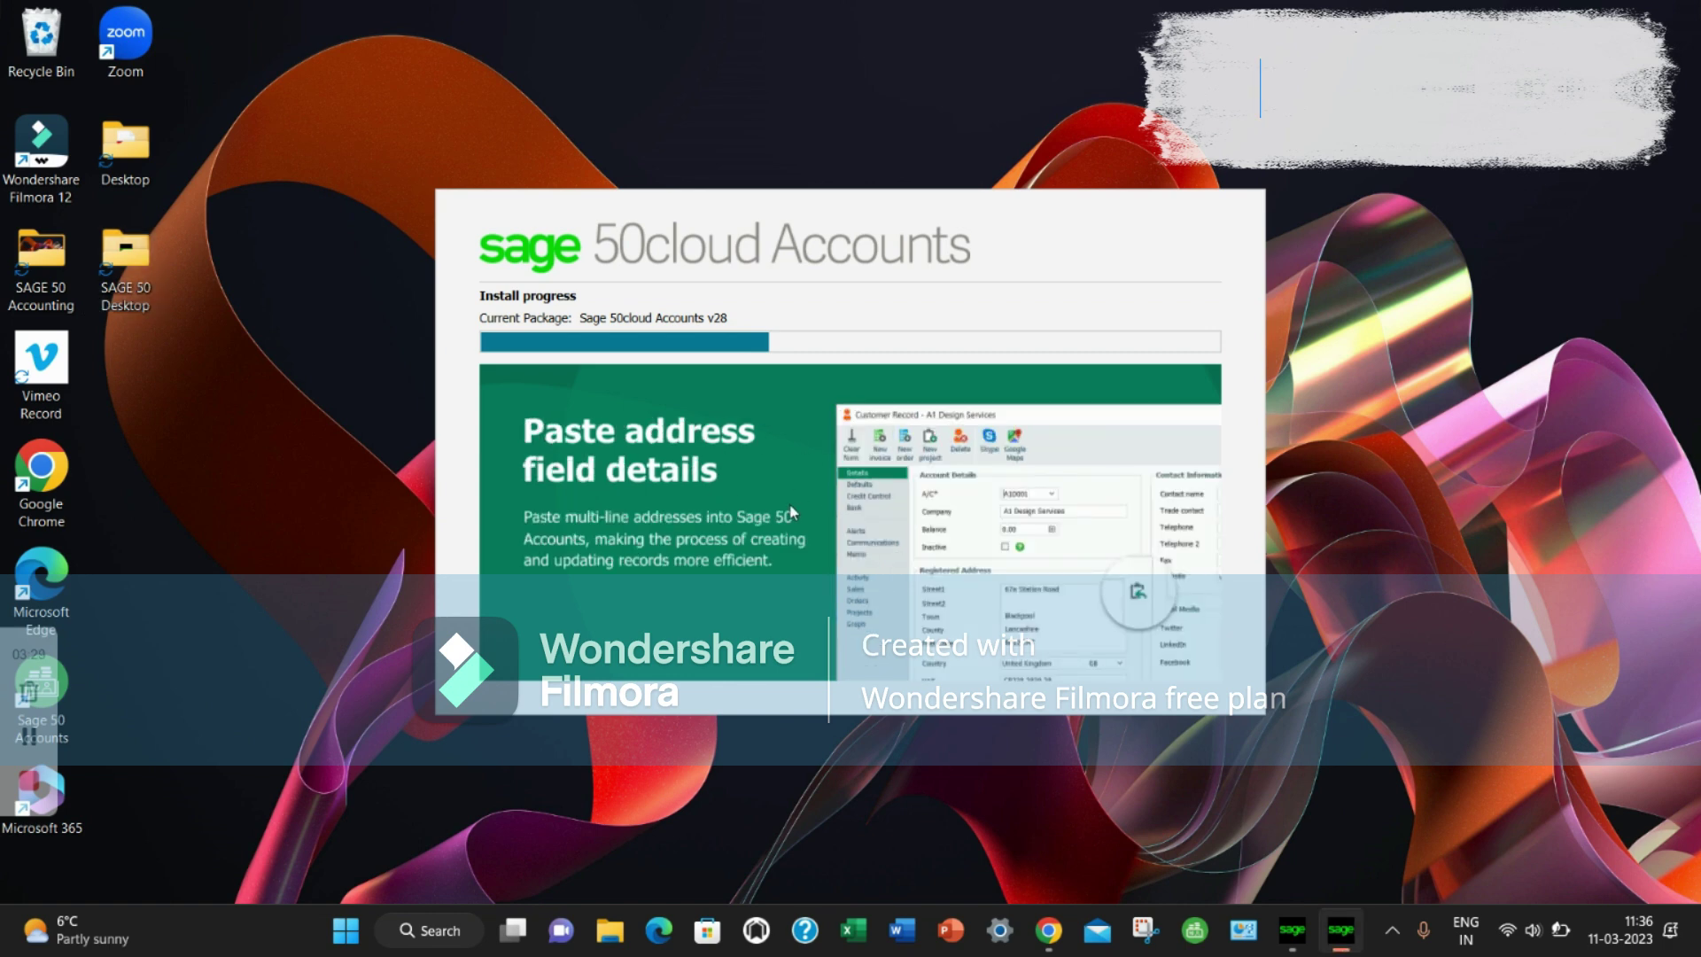